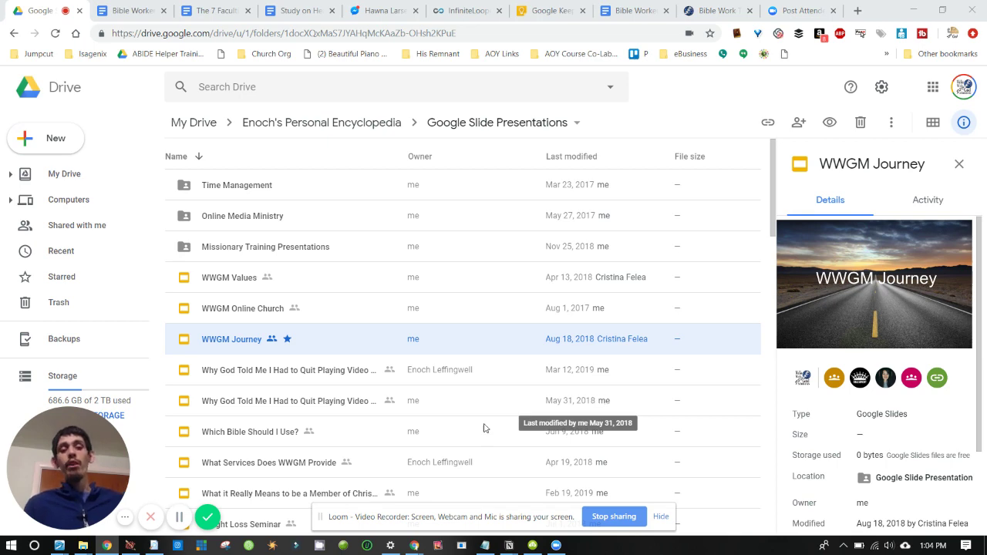
Step: Search Drive for 'slide present', replacing the earlier 'Template' query
{"action": "scroll", "coordinate": [325, 362], "scroll_direction": "down", "scroll_amount": 1}
{"action": "scroll", "coordinate": [325, 362], "scroll_direction": "down", "scroll_amount": 5}
{"action": "scroll", "coordinate": [325, 363], "scroll_direction": "up", "scroll_amount": 6}
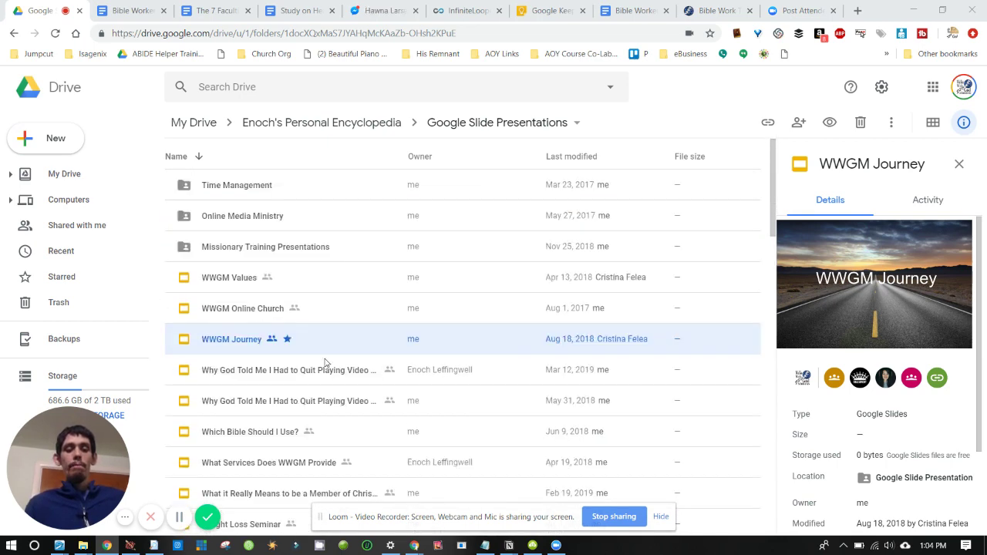
{"action": "left_click", "coordinate": [266, 87]}
{"action": "type", "text": "Template"}
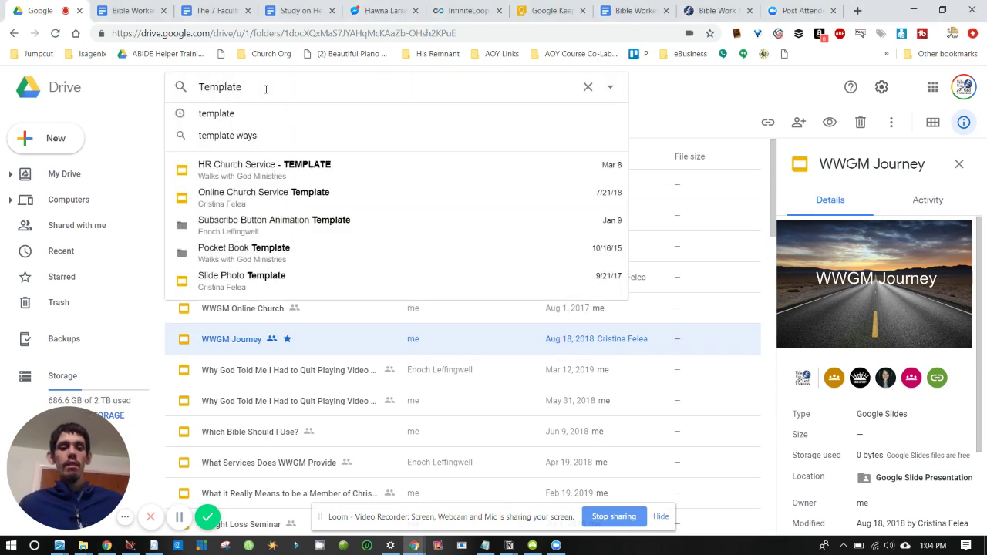
{"action": "key", "text": "ctrl+a"}
{"action": "type", "text": "slide present"}
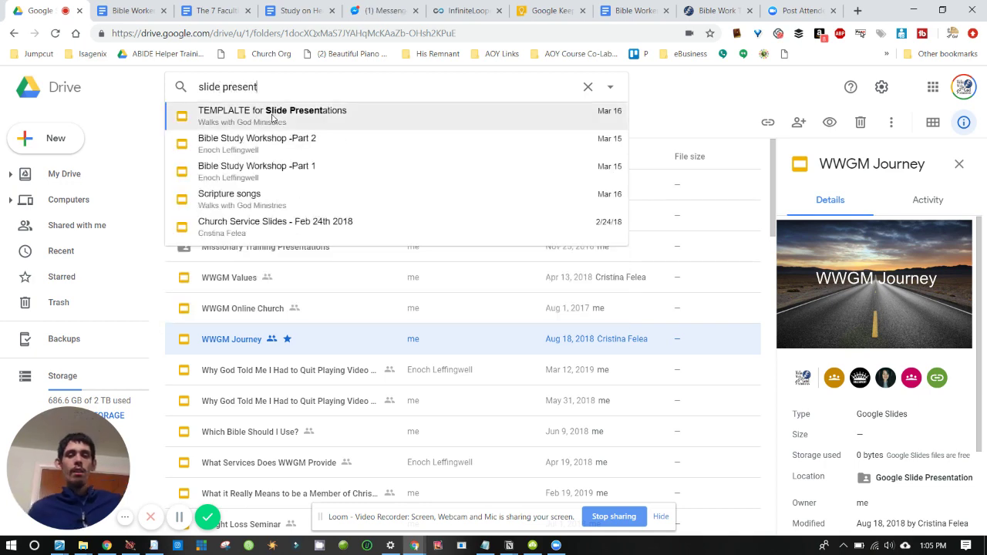
Step: Open the TEMPLALTE for Slide Presentations deck, then go back to the Drive file list
{"action": "left_click", "coordinate": [272, 116]}
{"action": "left_click", "coordinate": [35, 11]}
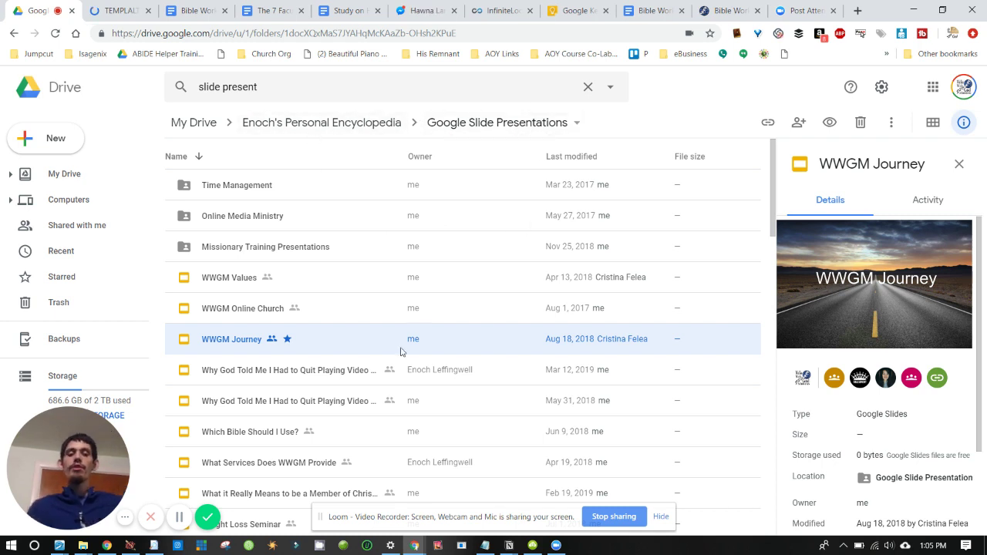
{"action": "scroll", "coordinate": [398, 353], "scroll_direction": "down", "scroll_amount": 10}
{"action": "scroll", "coordinate": [398, 353], "scroll_direction": "down", "scroll_amount": 10}
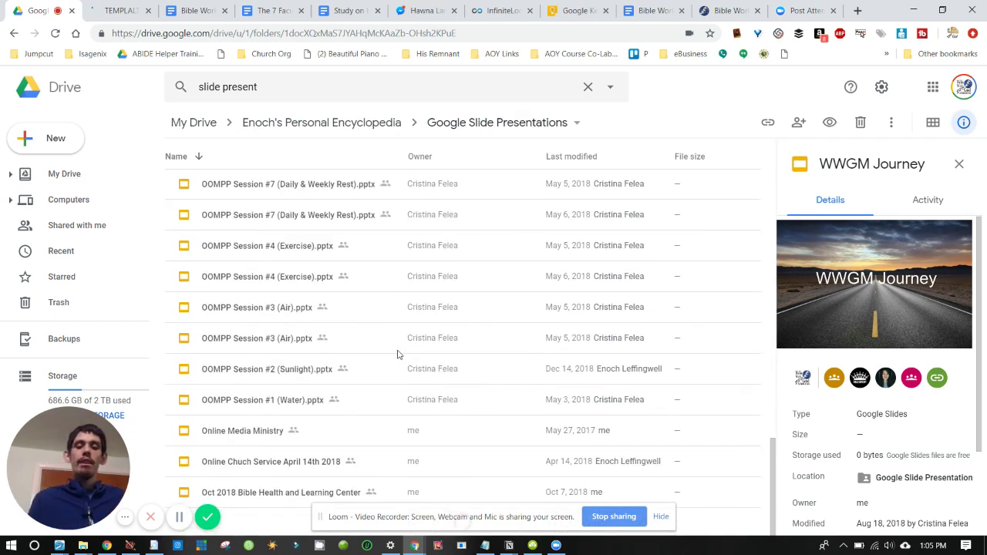
{"action": "scroll", "coordinate": [398, 353], "scroll_direction": "up", "scroll_amount": 20}
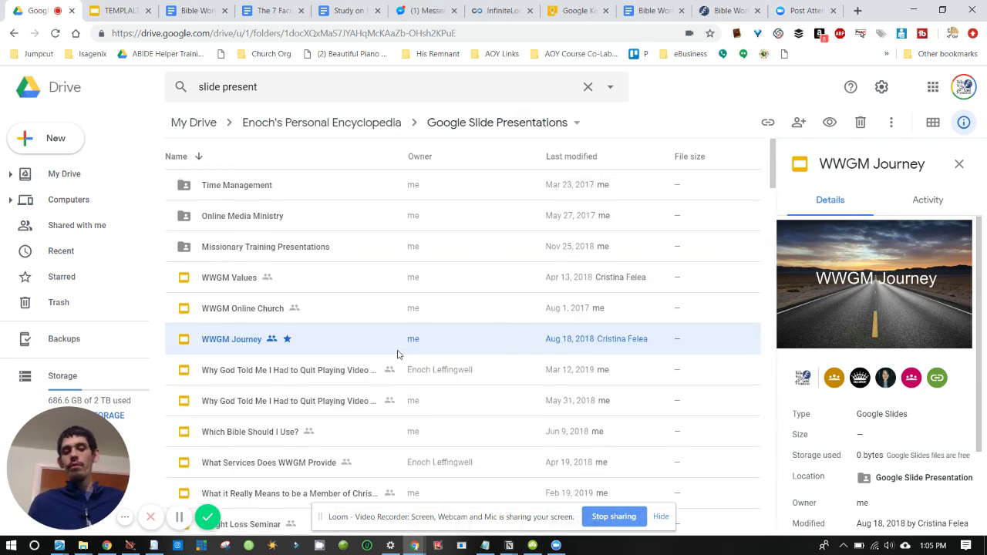
{"action": "scroll", "coordinate": [398, 353], "scroll_direction": "down", "scroll_amount": 10}
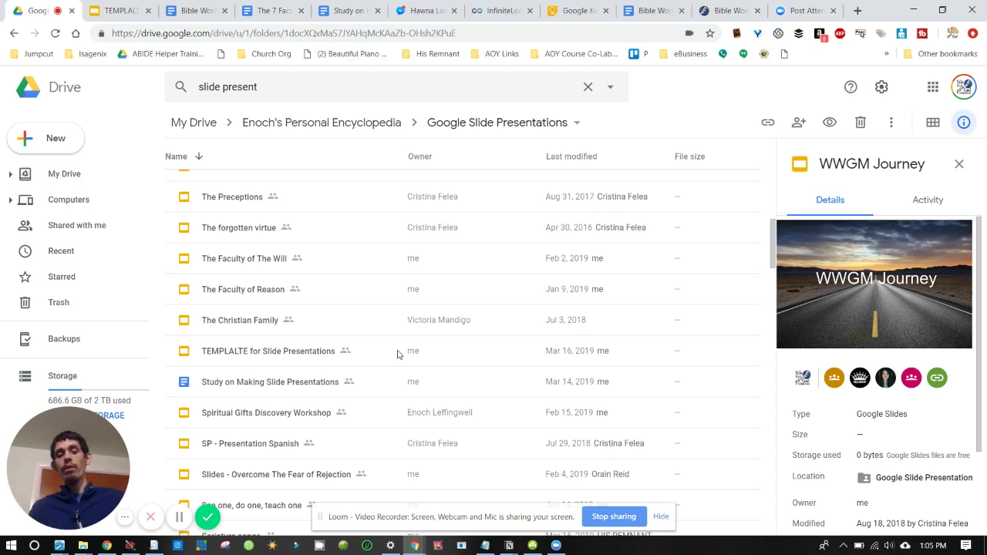
Step: In the template deck, resize the speaker notes pane and select slide 2, the Sloppy List Slide
{"action": "left_click", "coordinate": [131, 11]}
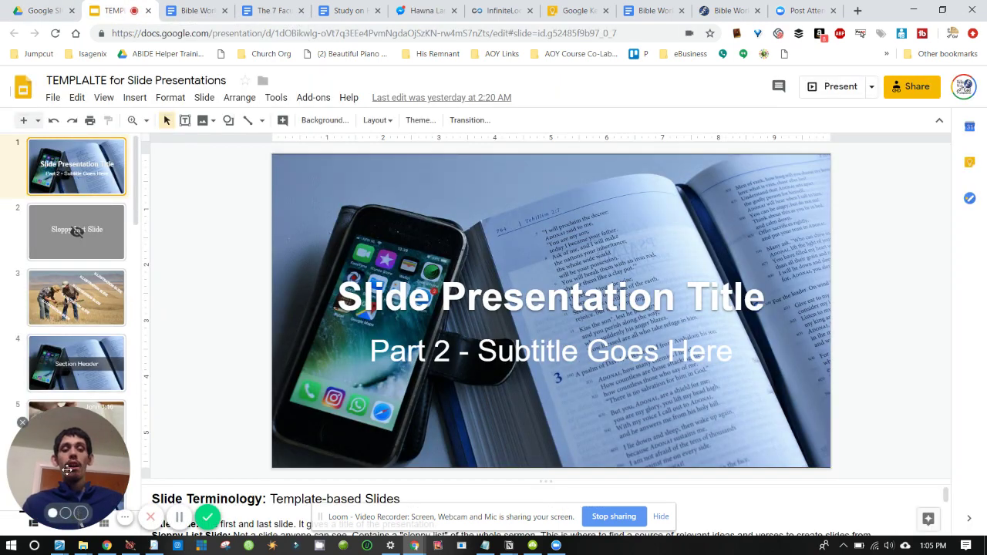
{"action": "left_click_drag", "start_coordinate": [421, 470], "coordinate": [863, 432]}
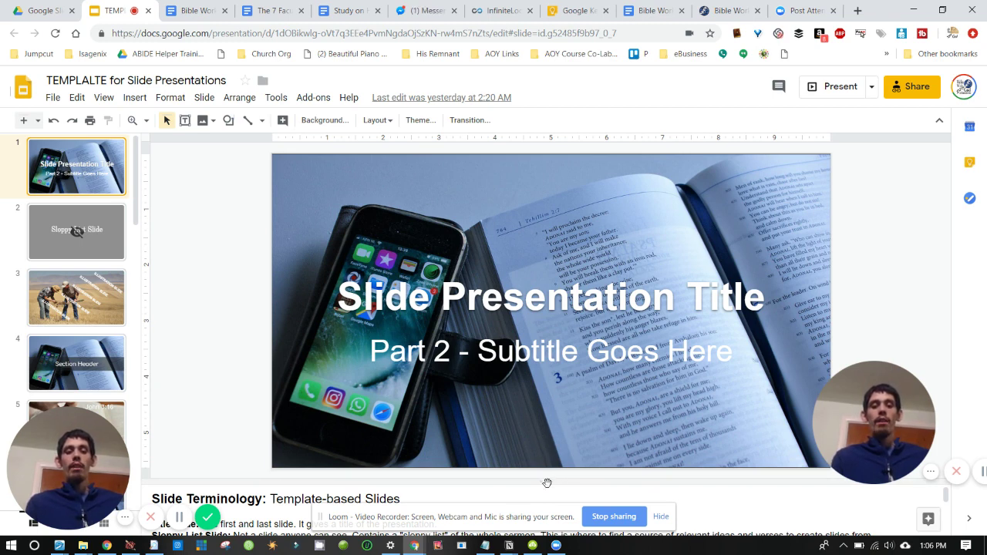
{"action": "left_click_drag", "start_coordinate": [549, 459], "coordinate": [531, 323]}
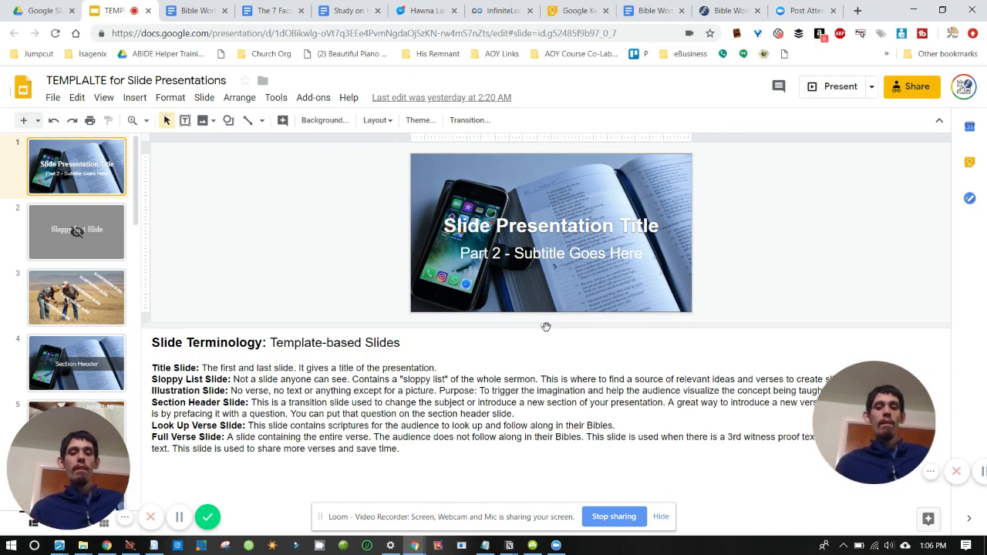
{"action": "left_click_drag", "start_coordinate": [547, 326], "coordinate": [525, 445]}
{"action": "mouse_move", "coordinate": [55, 469]}
{"action": "left_click_drag", "start_coordinate": [56, 469], "coordinate": [210, 447]}
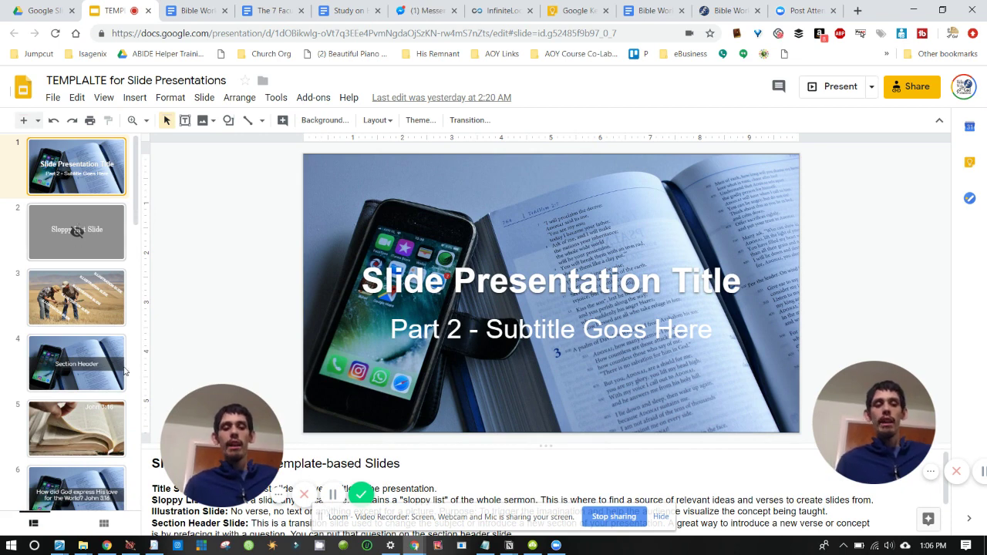
{"action": "left_click", "coordinate": [73, 247]}
{"action": "left_click_drag", "start_coordinate": [186, 440], "coordinate": [830, 411]}
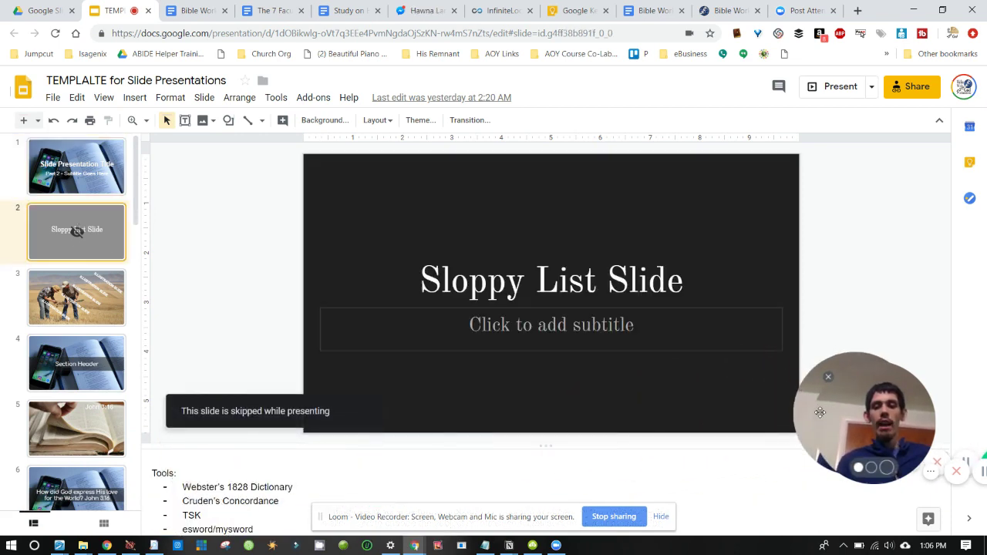
{"action": "left_click_drag", "start_coordinate": [800, 410], "coordinate": [700, 478]}
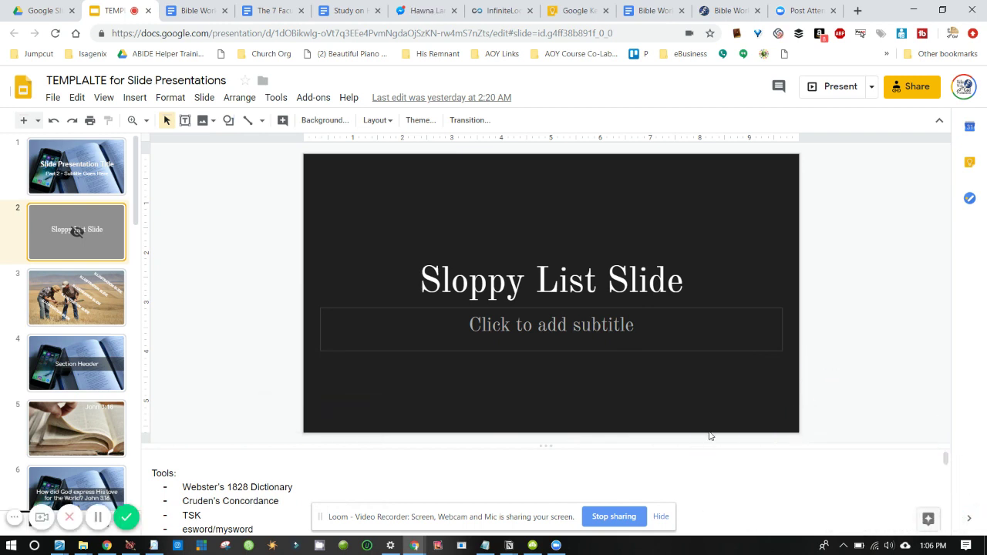
{"action": "left_click", "coordinate": [43, 522]}
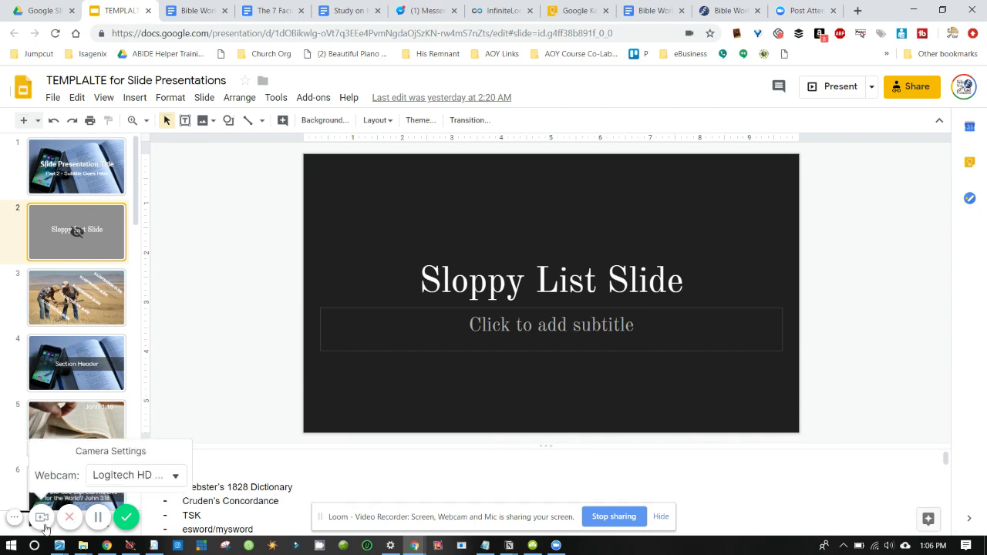
{"action": "left_click", "coordinate": [15, 519]}
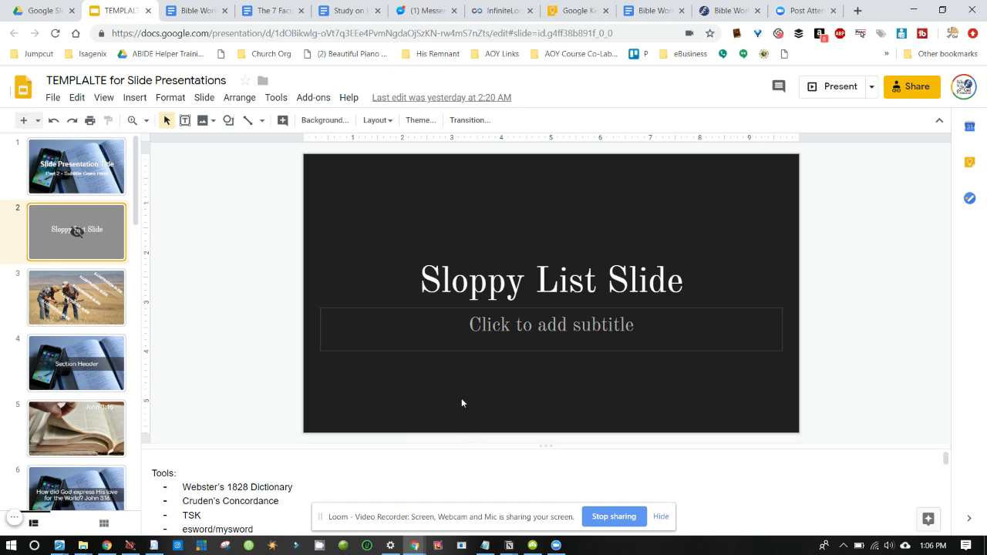
{"action": "left_click", "coordinate": [550, 452]}
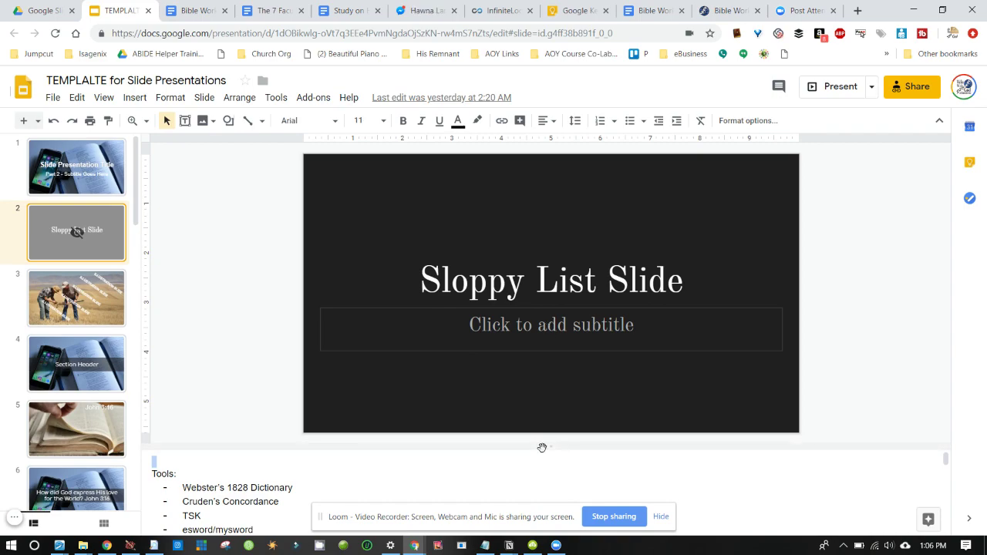
Step: Enlarge the speaker notes and scroll through the tools list, clearing the 'Use the TSK' highlight
{"action": "left_click_drag", "start_coordinate": [542, 447], "coordinate": [550, 274]}
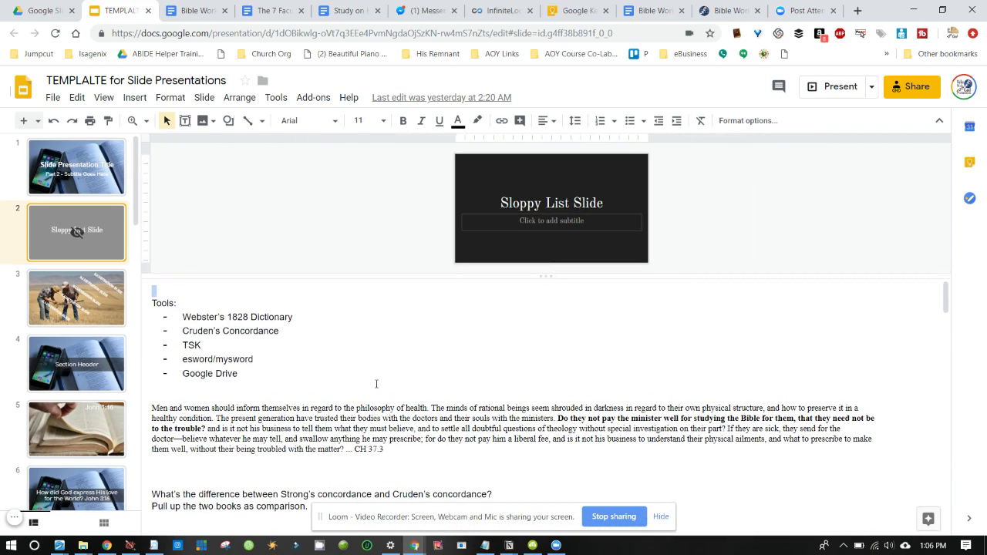
{"action": "scroll", "coordinate": [395, 374], "scroll_direction": "down", "scroll_amount": 10}
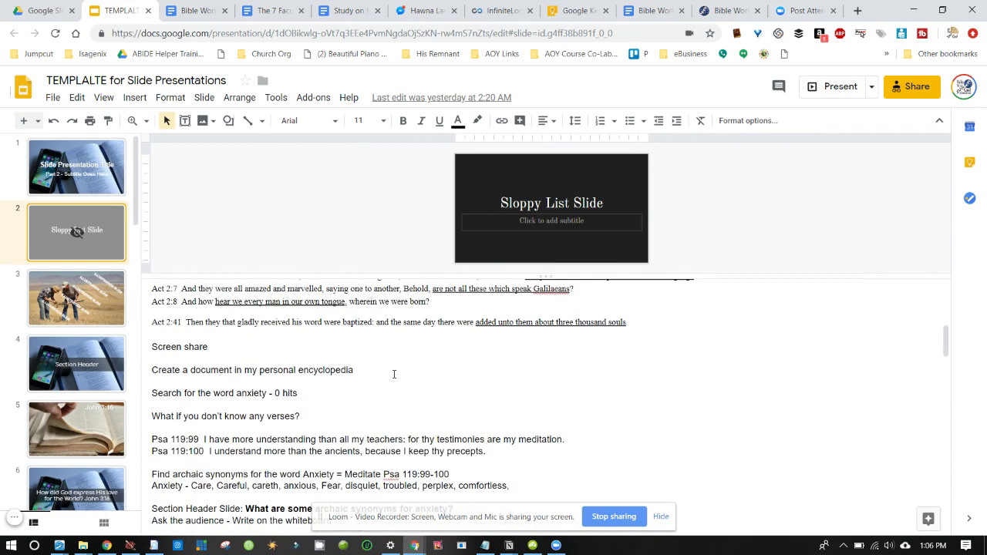
{"action": "scroll", "coordinate": [394, 374], "scroll_direction": "down", "scroll_amount": 3}
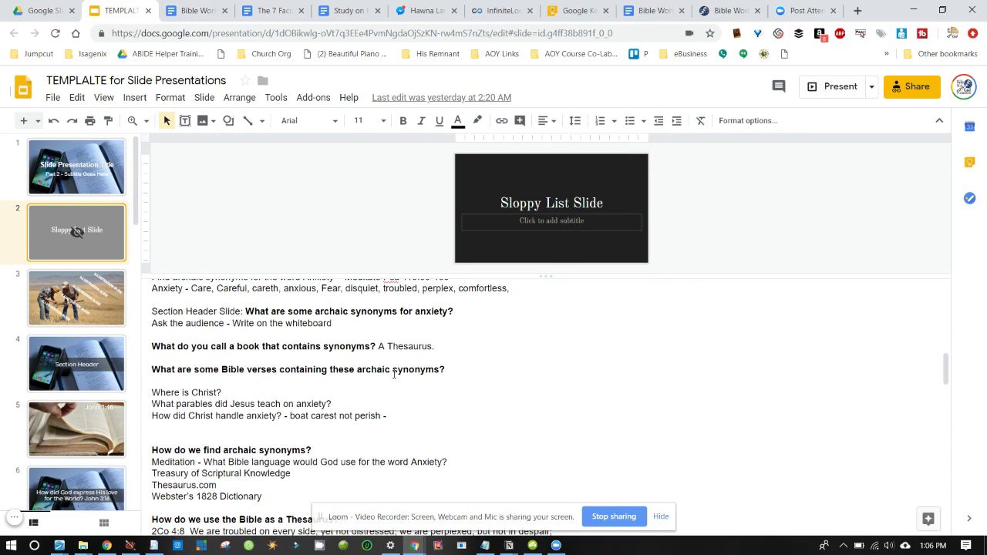
{"action": "scroll", "coordinate": [394, 374], "scroll_direction": "down", "scroll_amount": 5}
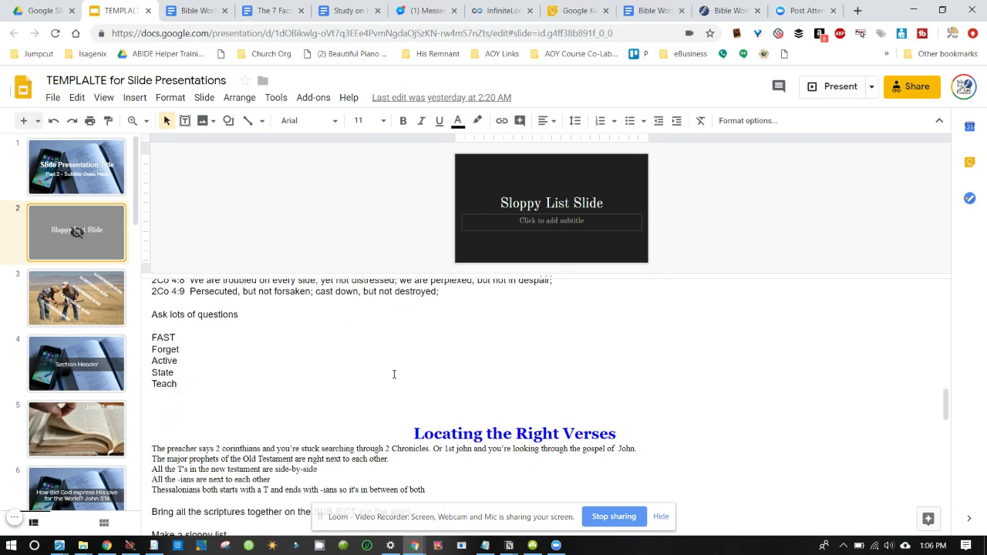
{"action": "scroll", "coordinate": [394, 375], "scroll_direction": "down", "scroll_amount": 5}
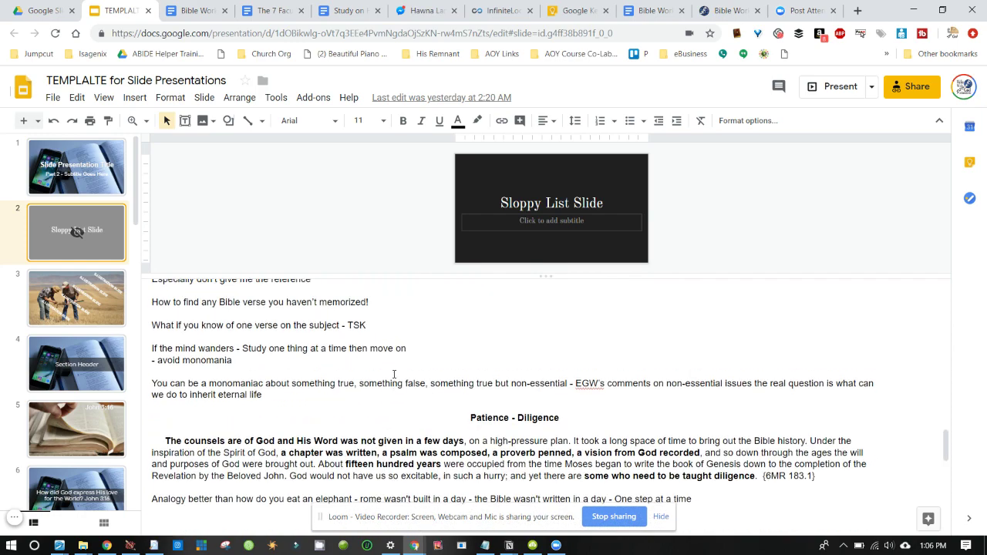
{"action": "scroll", "coordinate": [394, 374], "scroll_direction": "down", "scroll_amount": 1}
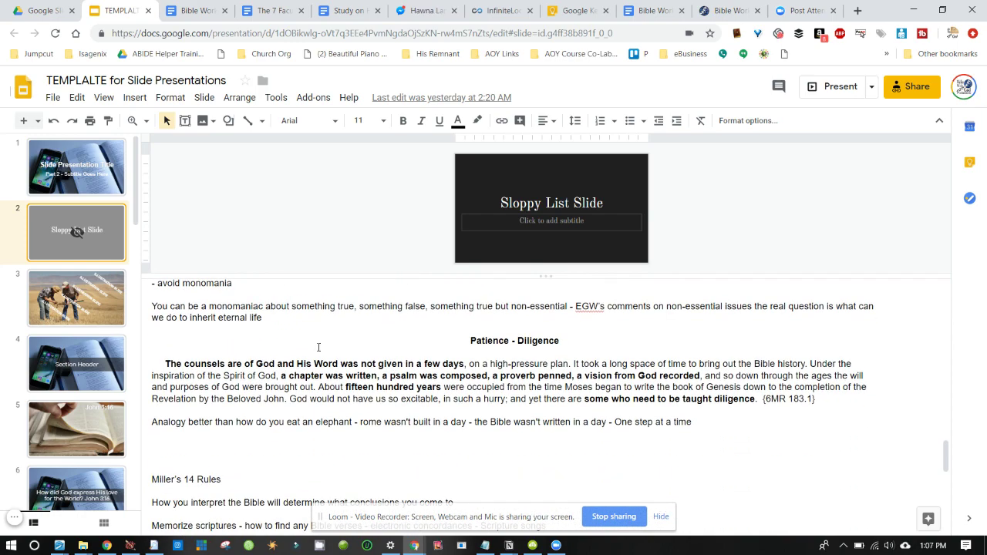
{"action": "scroll", "coordinate": [319, 347], "scroll_direction": "down", "scroll_amount": 2}
{"action": "scroll", "coordinate": [319, 347], "scroll_direction": "down", "scroll_amount": 2}
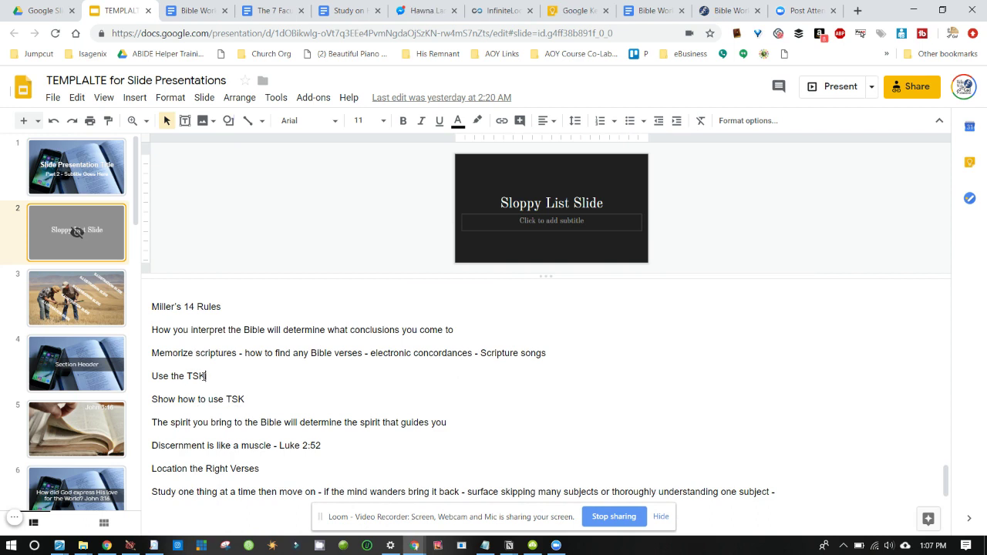
{"action": "left_click", "coordinate": [224, 388]}
Step: Read on to the 'Make a sloppy list' steps, then shrink the notes to enlarge the slide
{"action": "scroll", "coordinate": [283, 420], "scroll_direction": "down", "scroll_amount": 3}
{"action": "scroll", "coordinate": [284, 419], "scroll_direction": "down", "scroll_amount": 1}
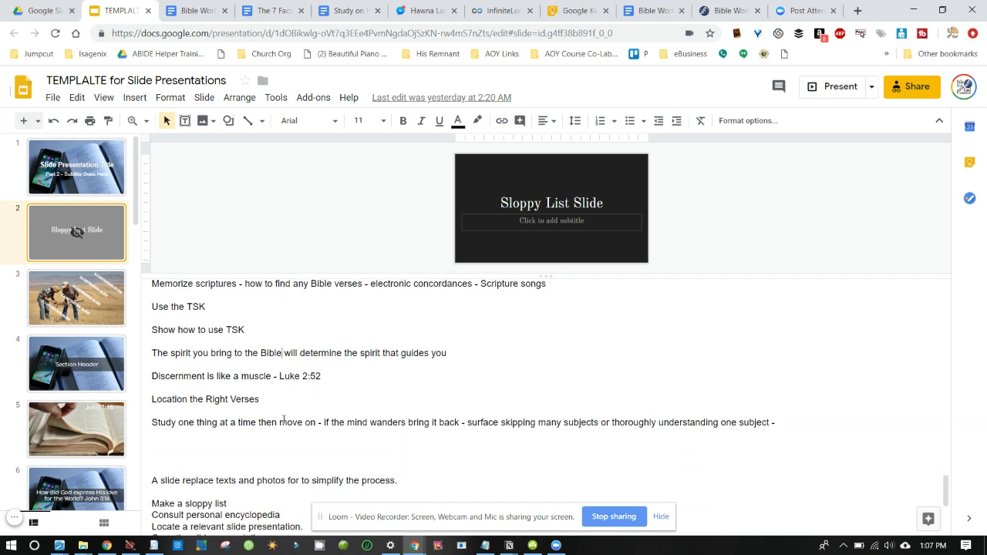
{"action": "scroll", "coordinate": [283, 438], "scroll_direction": "down", "scroll_amount": 3}
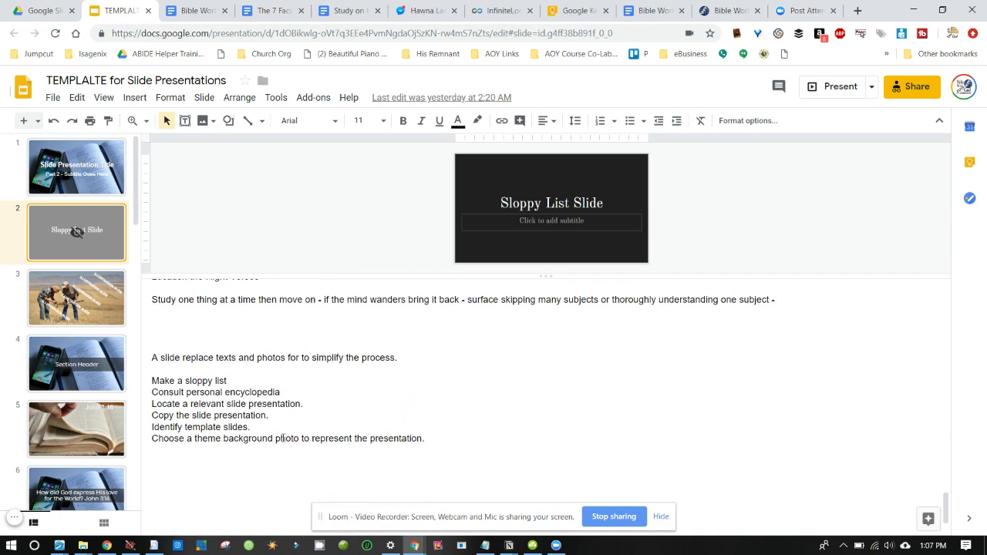
{"action": "left_click_drag", "start_coordinate": [157, 396], "coordinate": [174, 407]}
{"action": "left_click", "coordinate": [175, 407]}
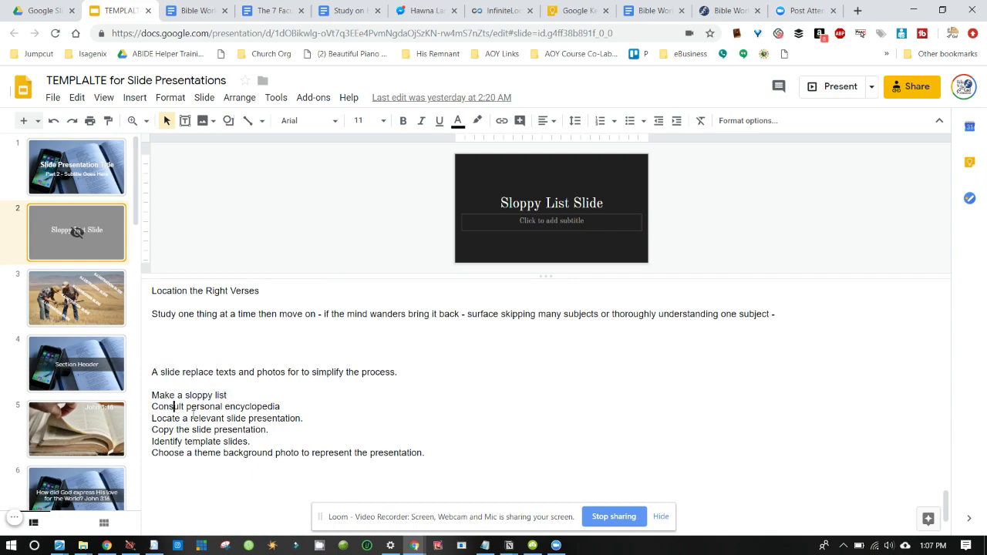
{"action": "scroll", "coordinate": [226, 398], "scroll_direction": "down", "scroll_amount": 15}
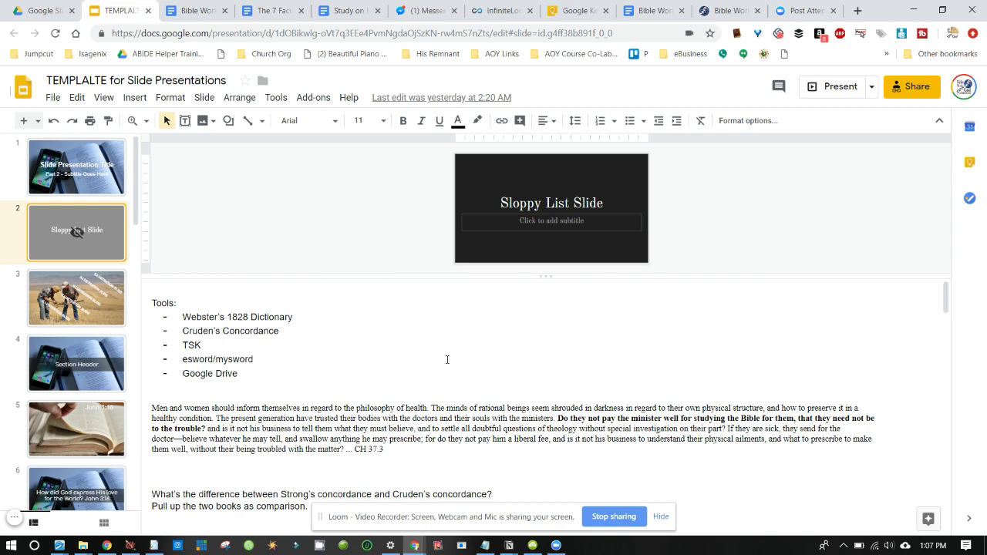
{"action": "scroll", "coordinate": [383, 405], "scroll_direction": "down", "scroll_amount": 5}
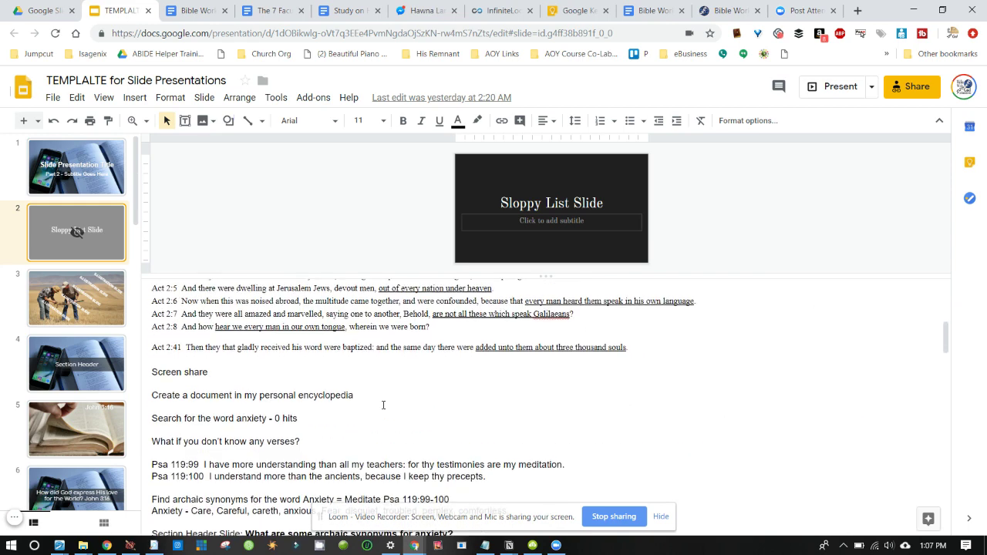
{"action": "left_click_drag", "start_coordinate": [534, 277], "coordinate": [536, 325]}
{"action": "scroll", "coordinate": [455, 405], "scroll_direction": "up", "scroll_amount": 5}
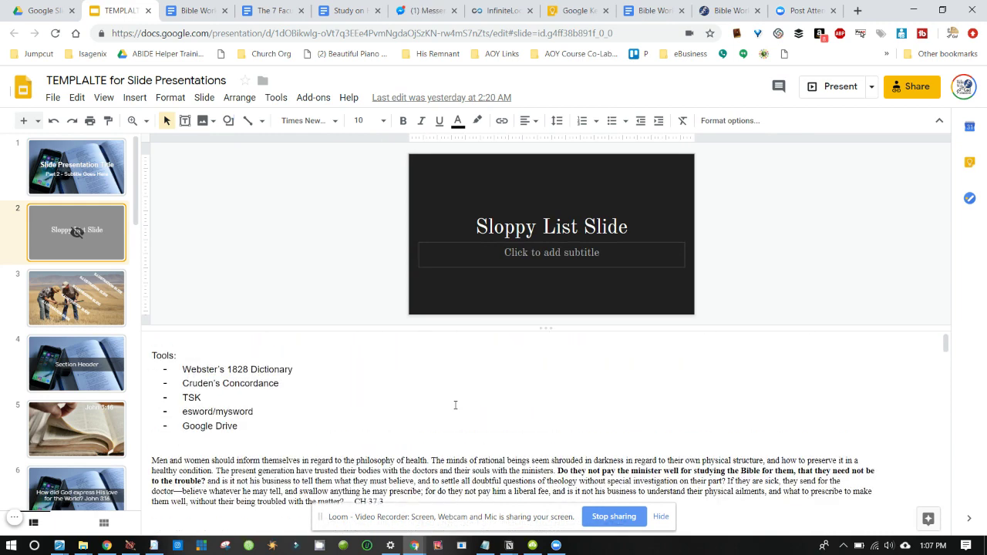
Step: Start the slideshow and position the presenter view window, showing slide 2's speaker notes
{"action": "left_click", "coordinate": [831, 87]}
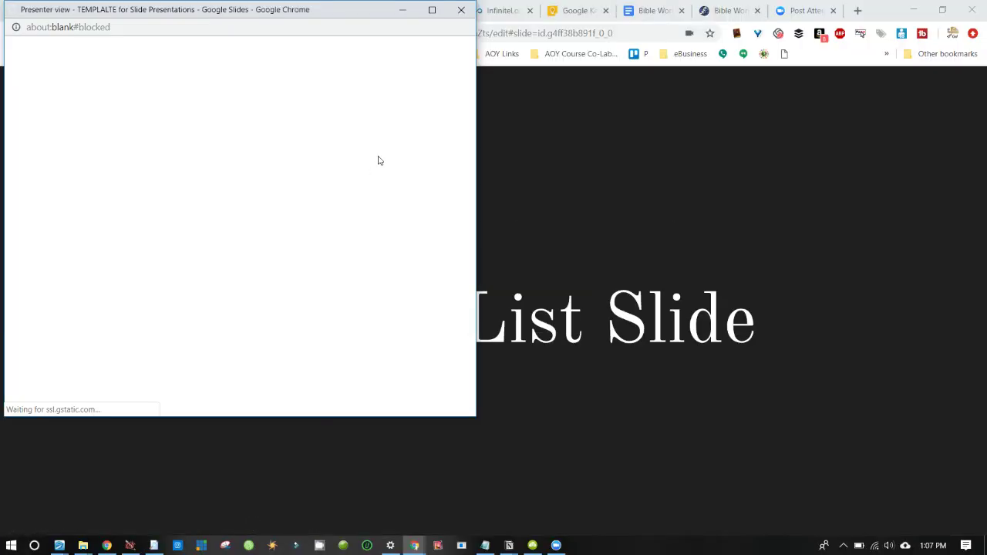
{"action": "left_click_drag", "start_coordinate": [281, 10], "coordinate": [328, 109]}
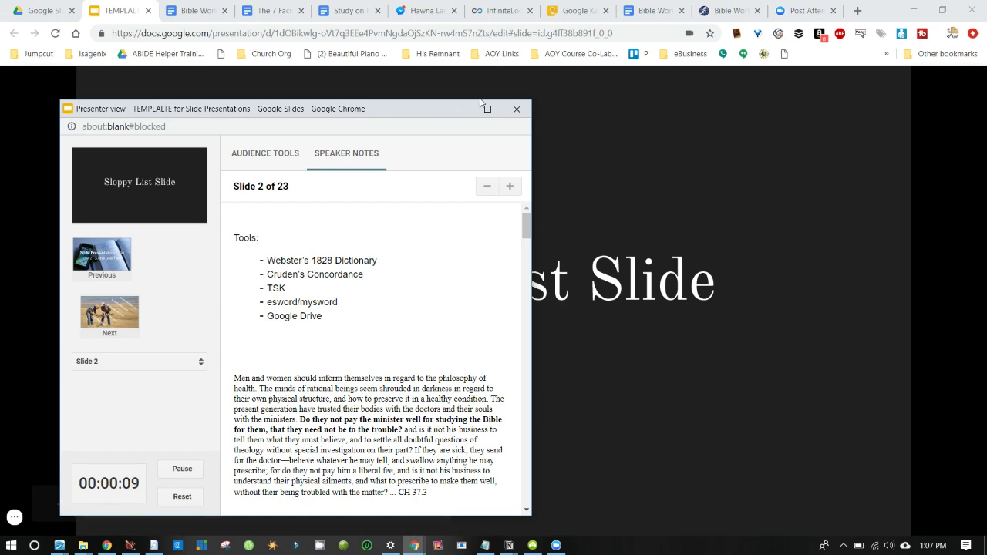
{"action": "left_click_drag", "start_coordinate": [425, 114], "coordinate": [282, 150]}
{"action": "left_click", "coordinate": [260, 188]}
{"action": "left_click", "coordinate": [311, 179]}
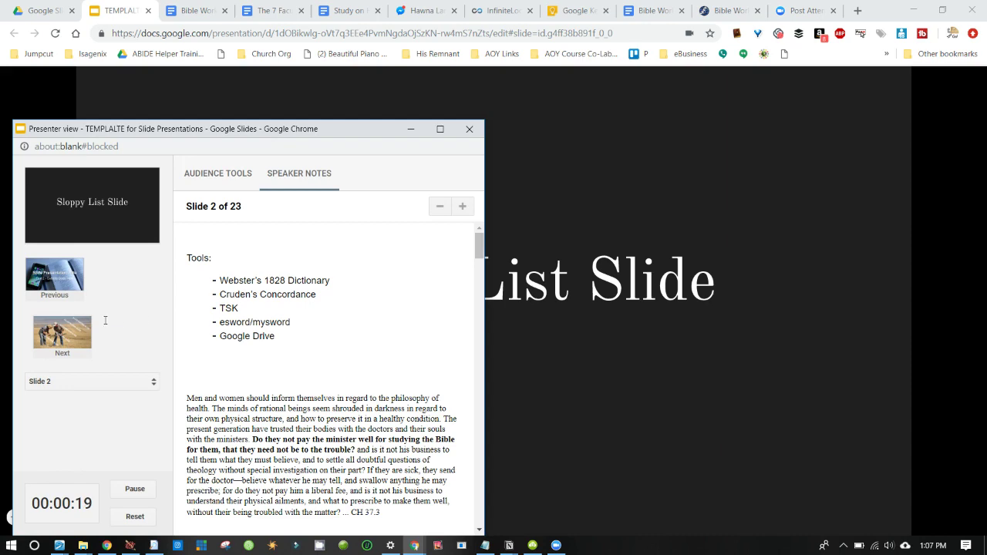
Step: Advance through slides 3 to 10, then close presenter view and exit the slideshow
{"action": "left_click", "coordinate": [56, 336]}
{"action": "left_click", "coordinate": [57, 336]}
{"action": "left_click", "coordinate": [61, 337]}
{"action": "left_click", "coordinate": [66, 338]}
{"action": "left_click", "coordinate": [65, 338]}
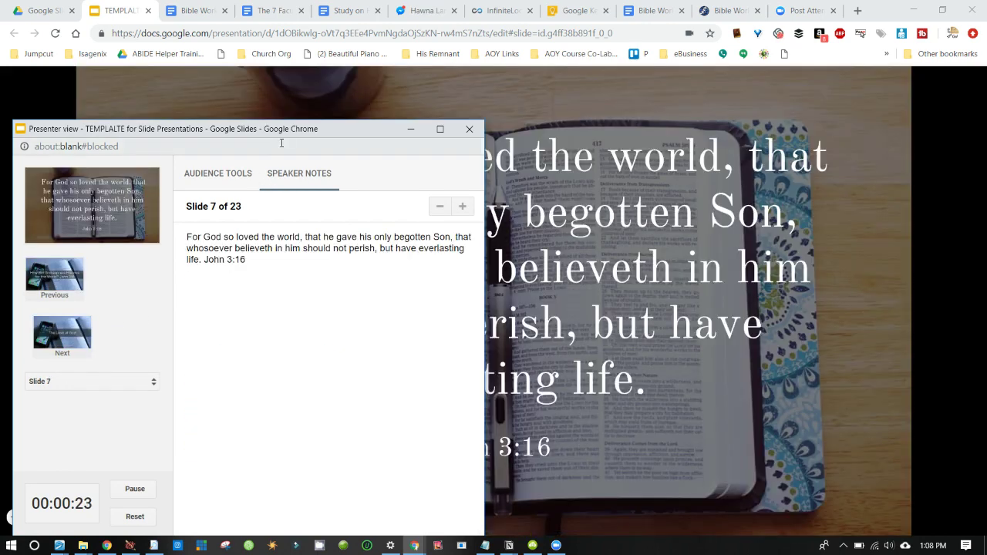
{"action": "mouse_move", "coordinate": [280, 136]}
{"action": "left_mouse_down"}
{"action": "mouse_move", "coordinate": [33, 468]}
{"action": "mouse_move", "coordinate": [134, 426]}
{"action": "mouse_move", "coordinate": [304, 137]}
{"action": "mouse_move", "coordinate": [297, 132]}
{"action": "left_mouse_up"}
{"action": "left_click", "coordinate": [82, 324]}
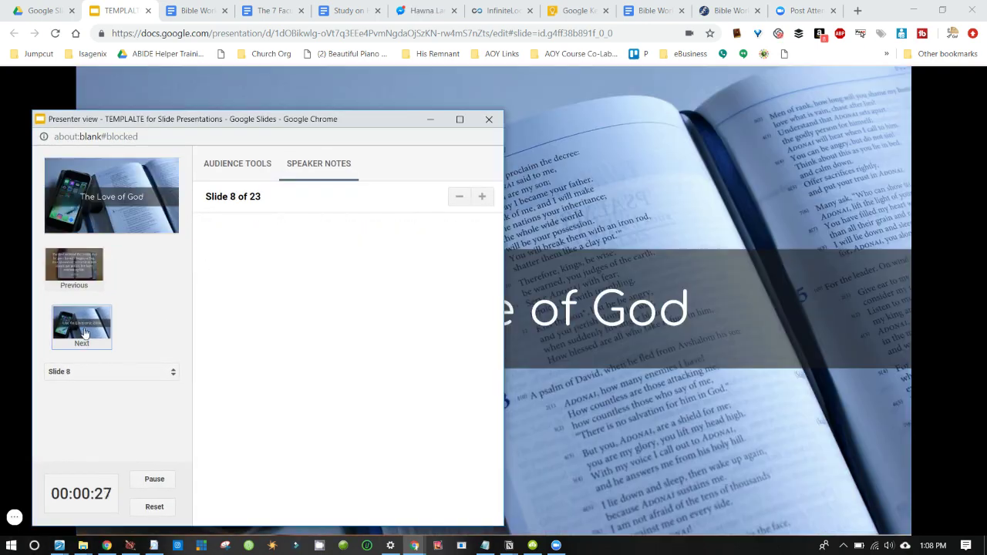
{"action": "left_click", "coordinate": [86, 321]}
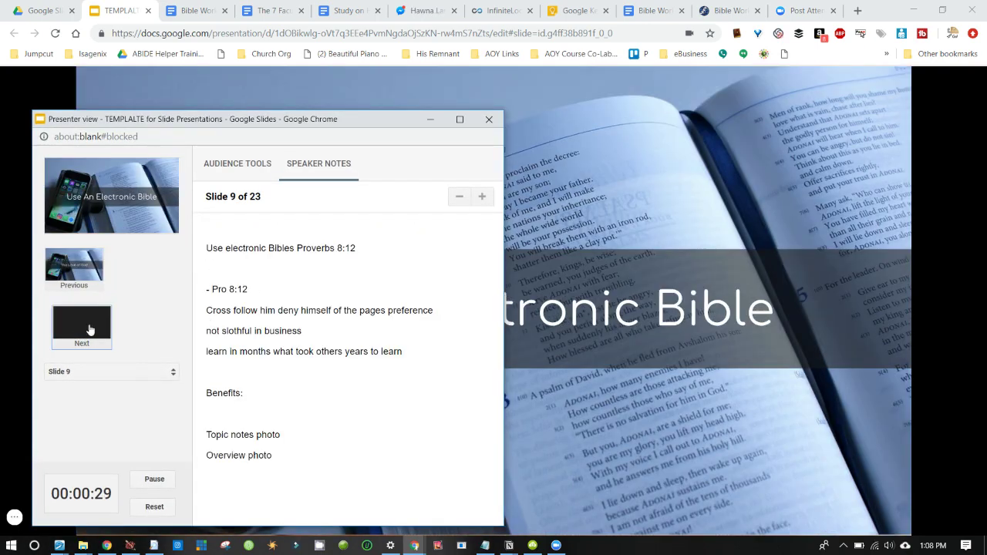
{"action": "left_click", "coordinate": [82, 330]}
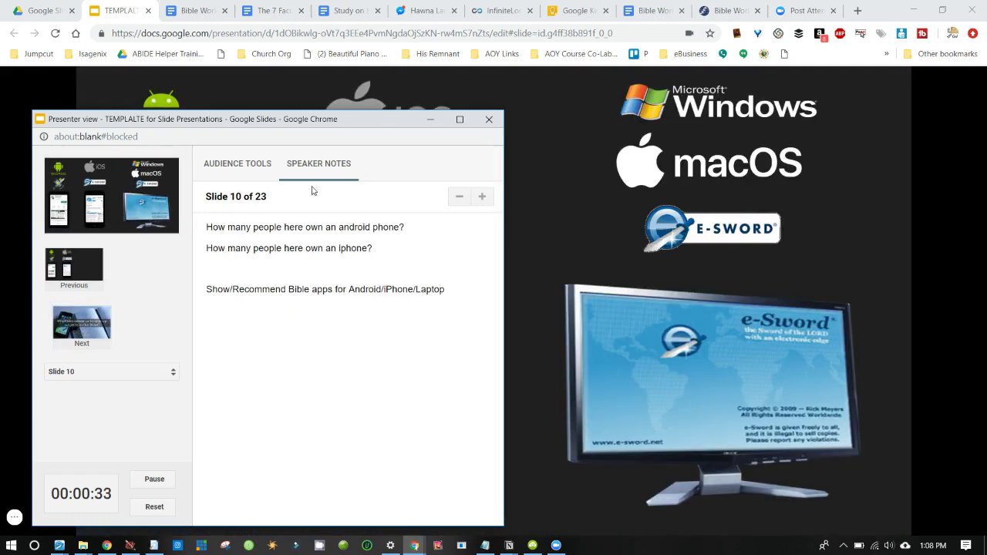
{"action": "left_click", "coordinate": [489, 119]}
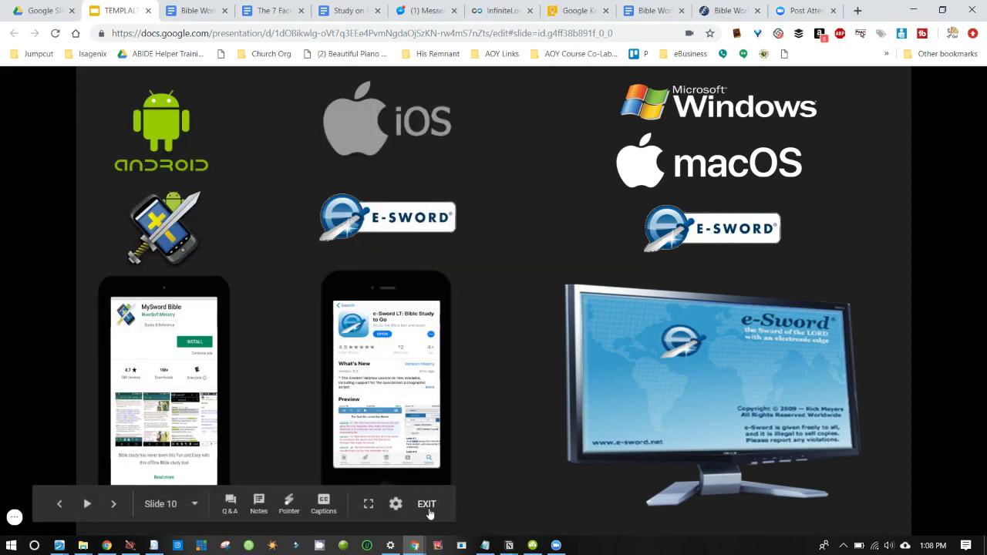
{"action": "left_click", "coordinate": [427, 505]}
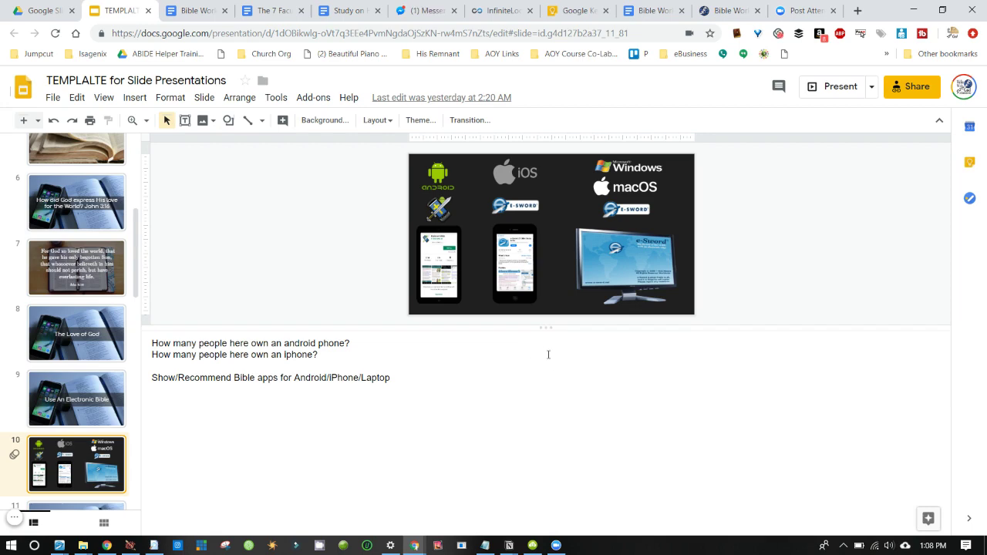
Step: Select slide 2 and briefly enlarge its speaker notes to scroll them, then restore the slide size
{"action": "left_click_drag", "start_coordinate": [543, 331], "coordinate": [544, 430]}
{"action": "left_click_drag", "start_coordinate": [130, 237], "coordinate": [127, 161]}
{"action": "left_click", "coordinate": [74, 226]}
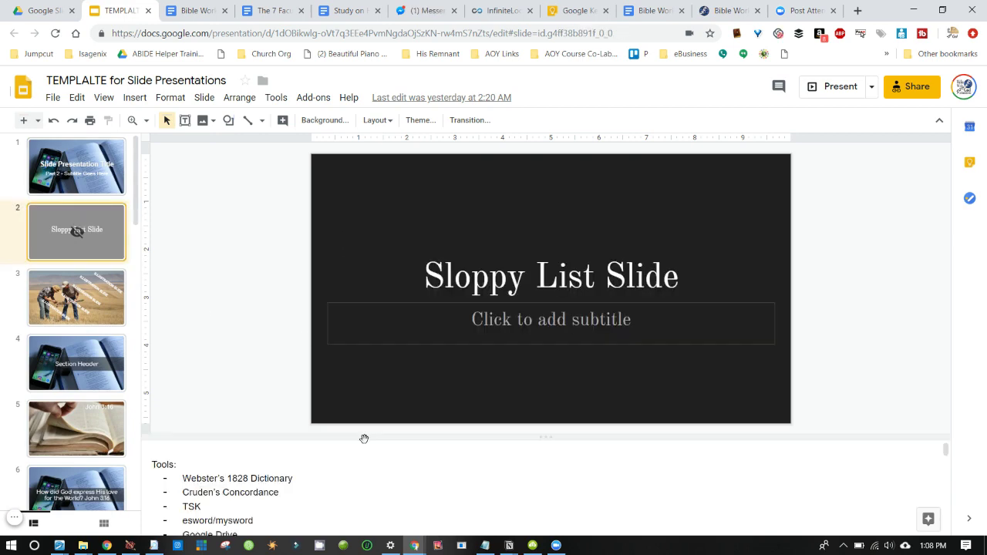
{"action": "left_click_drag", "start_coordinate": [430, 437], "coordinate": [423, 397]}
{"action": "left_click_drag", "start_coordinate": [419, 358], "coordinate": [416, 357]}
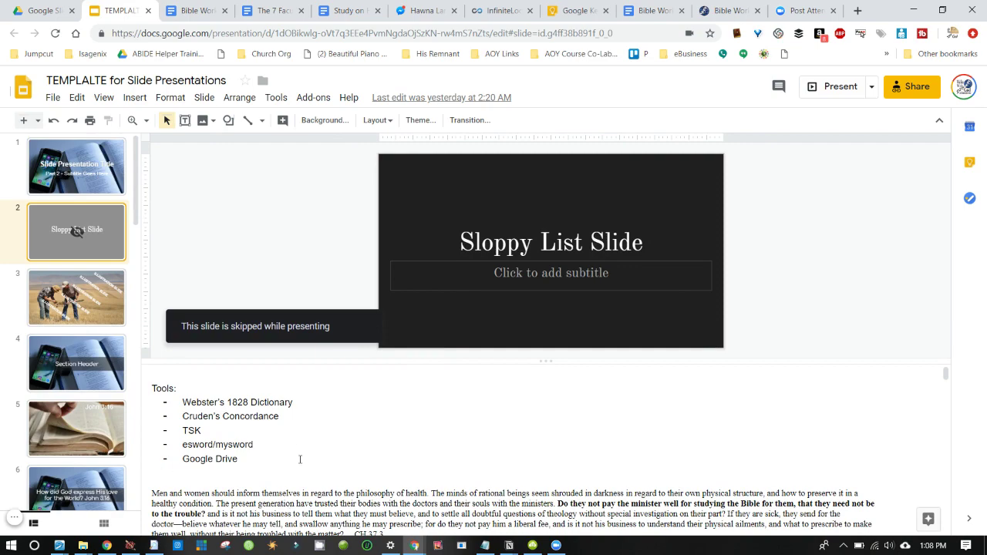
{"action": "scroll", "coordinate": [300, 460], "scroll_direction": "down", "scroll_amount": 15}
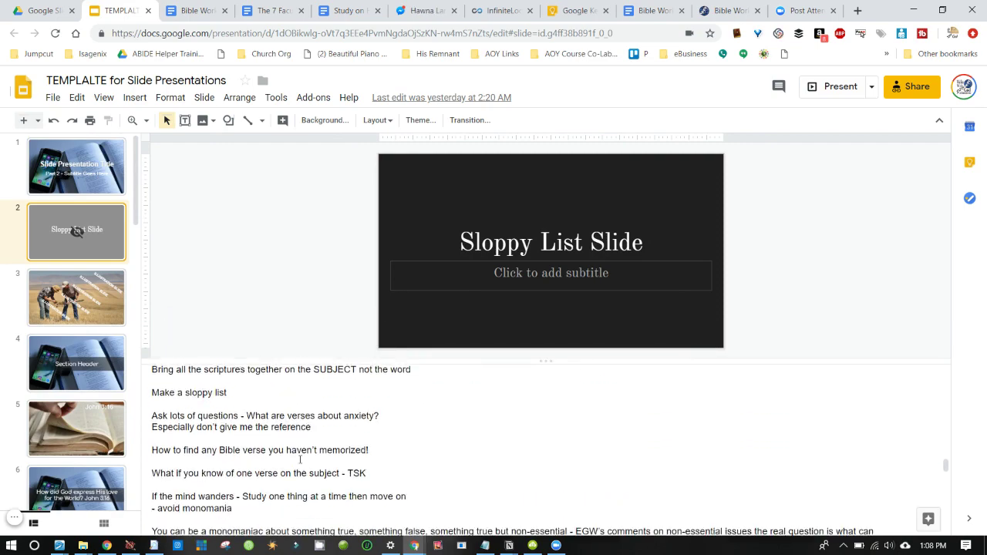
{"action": "scroll", "coordinate": [301, 460], "scroll_direction": "up", "scroll_amount": 12}
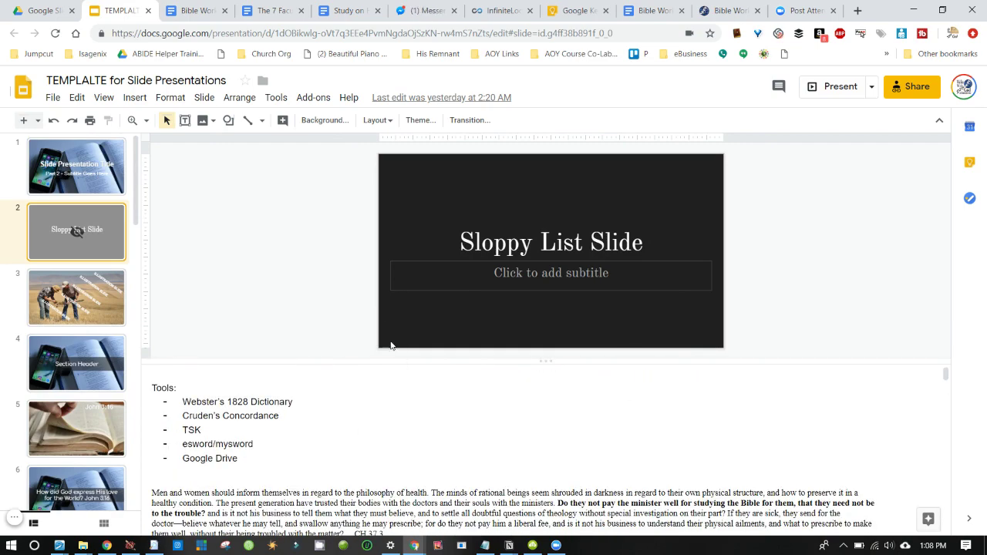
{"action": "left_click_drag", "start_coordinate": [351, 361], "coordinate": [351, 432]}
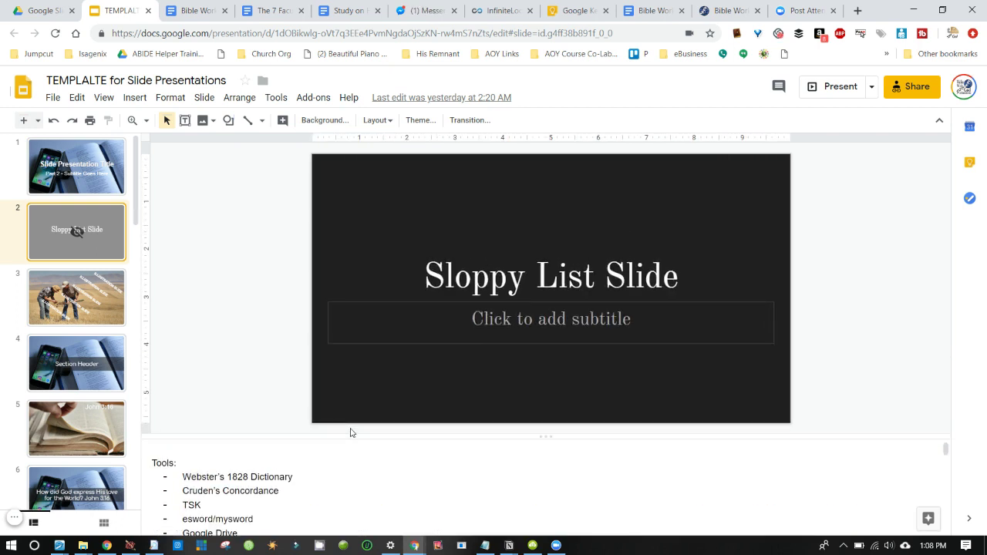
{"action": "left_click_drag", "start_coordinate": [263, 437], "coordinate": [267, 453]}
Step: Back in Drive, browse the parent encyclopedia folder, then search for 'two by two'
{"action": "left_click", "coordinate": [42, 12]}
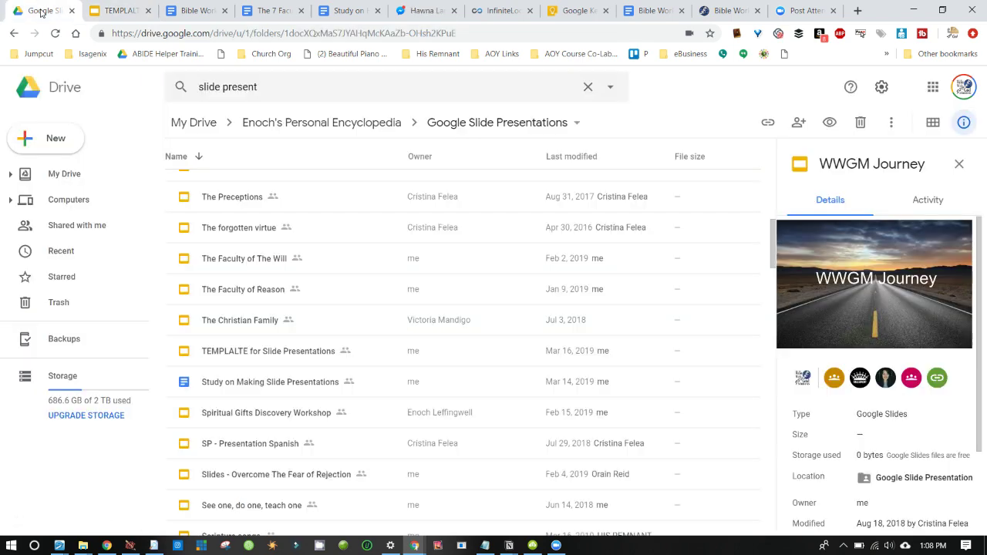
{"action": "left_click", "coordinate": [336, 125]}
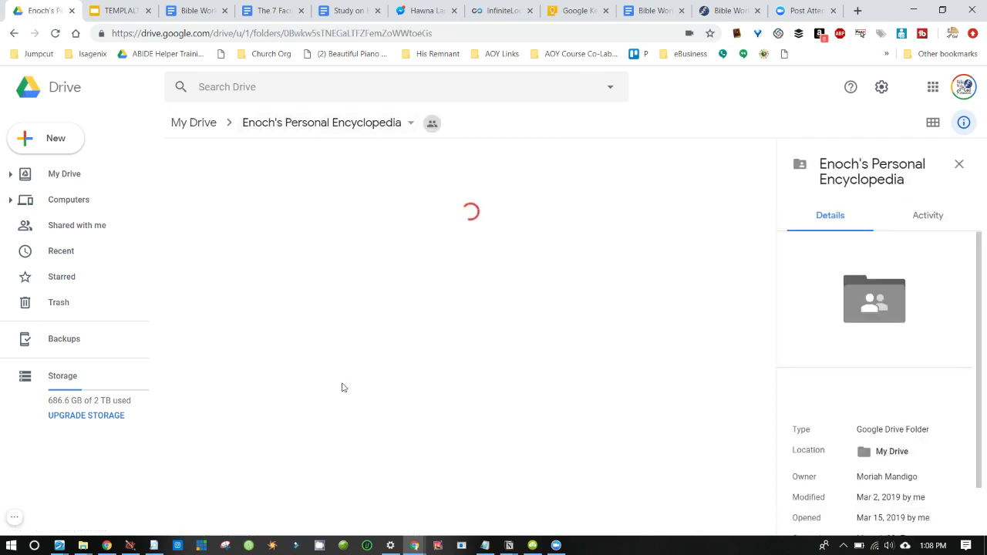
{"action": "scroll", "coordinate": [343, 387], "scroll_direction": "down", "scroll_amount": 1}
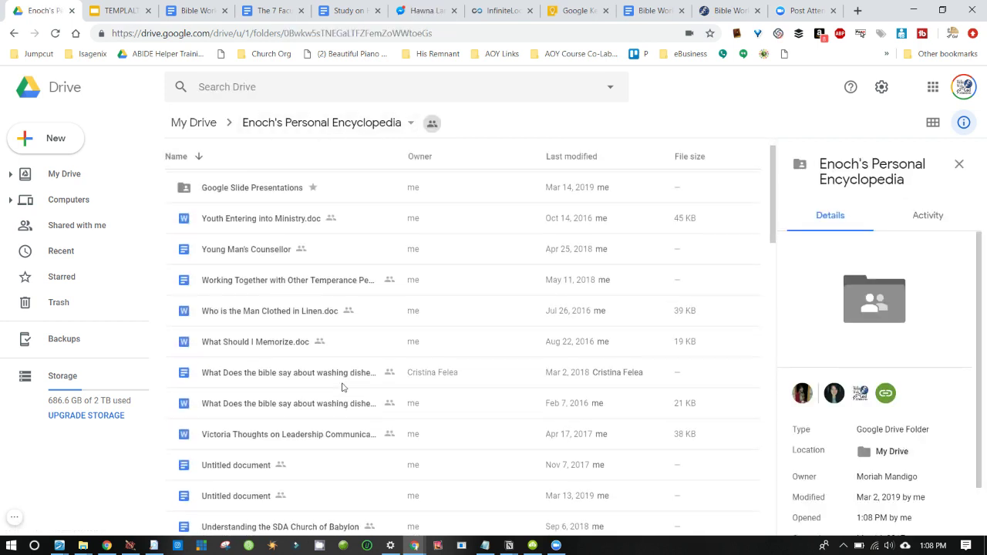
{"action": "scroll", "coordinate": [344, 387], "scroll_direction": "down", "scroll_amount": 3}
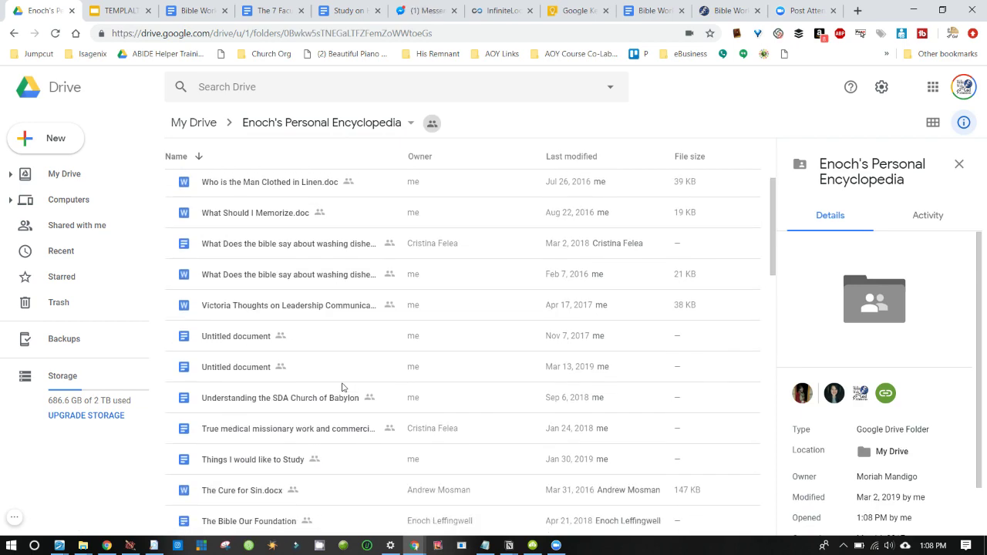
{"action": "scroll", "coordinate": [344, 387], "scroll_direction": "down", "scroll_amount": 6}
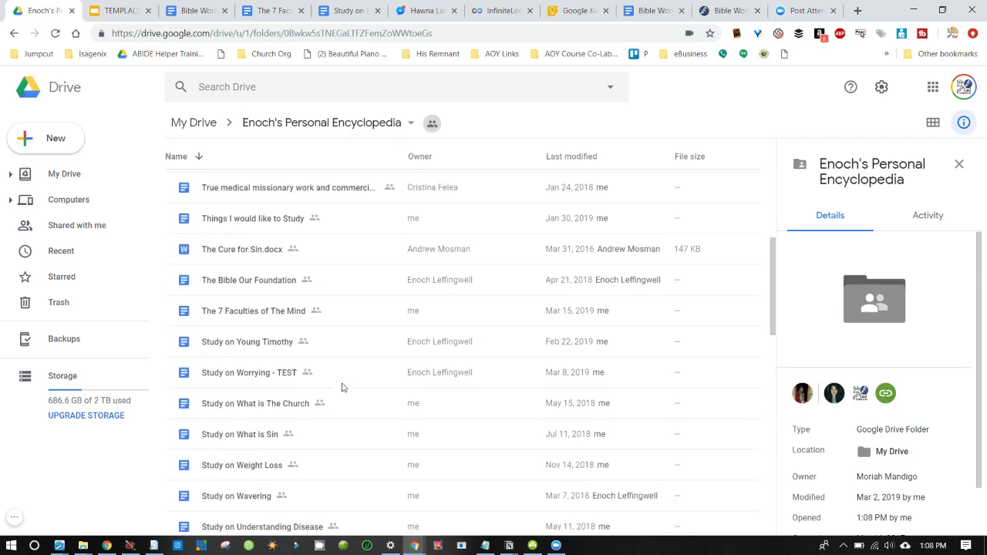
{"action": "scroll", "coordinate": [344, 387], "scroll_direction": "down", "scroll_amount": 4}
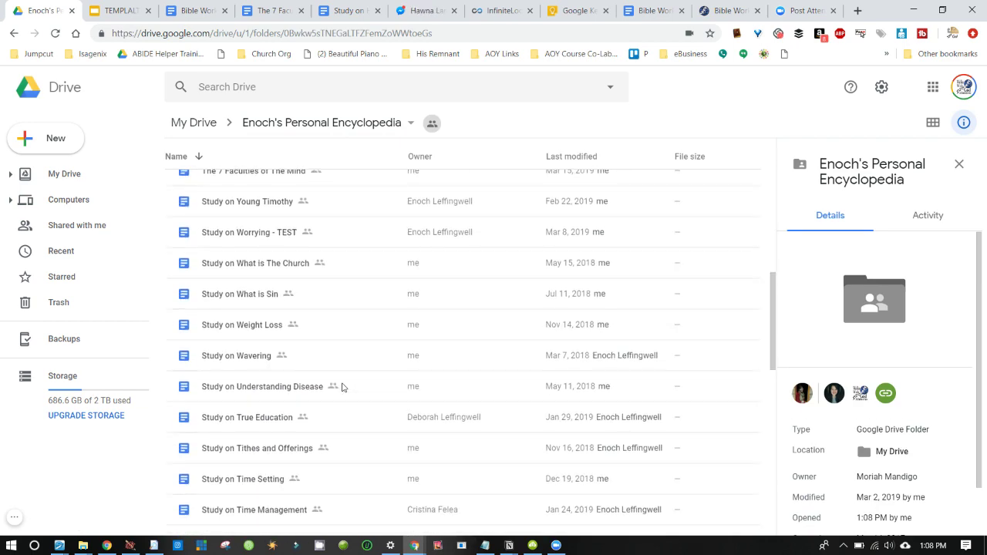
{"action": "scroll", "coordinate": [344, 387], "scroll_direction": "down", "scroll_amount": 5}
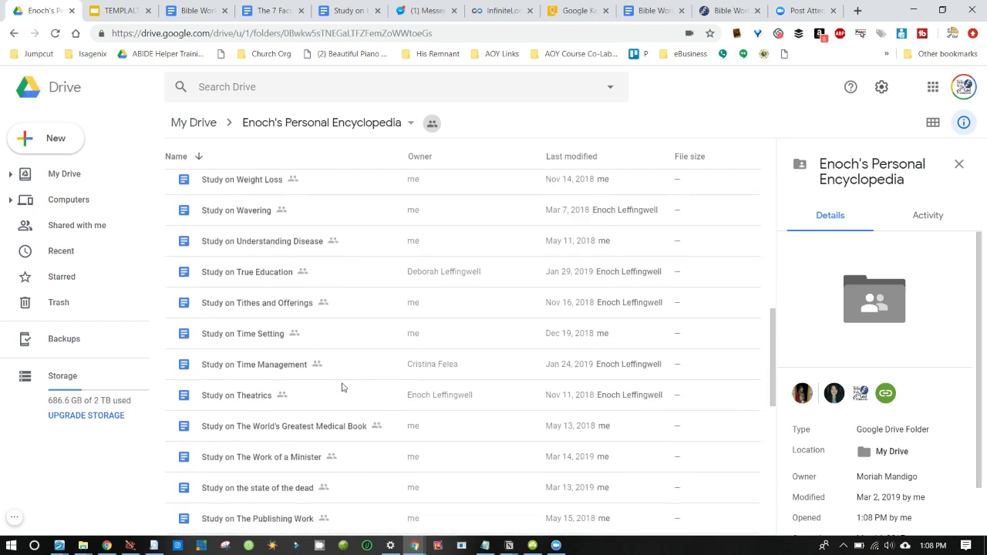
{"action": "scroll", "coordinate": [344, 387], "scroll_direction": "down", "scroll_amount": 1}
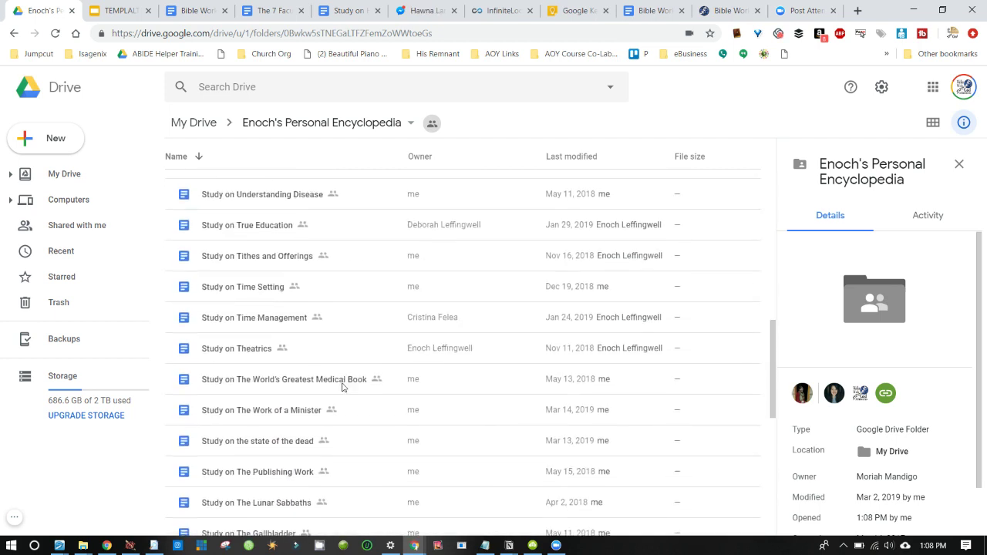
{"action": "scroll", "coordinate": [344, 388], "scroll_direction": "down", "scroll_amount": 1}
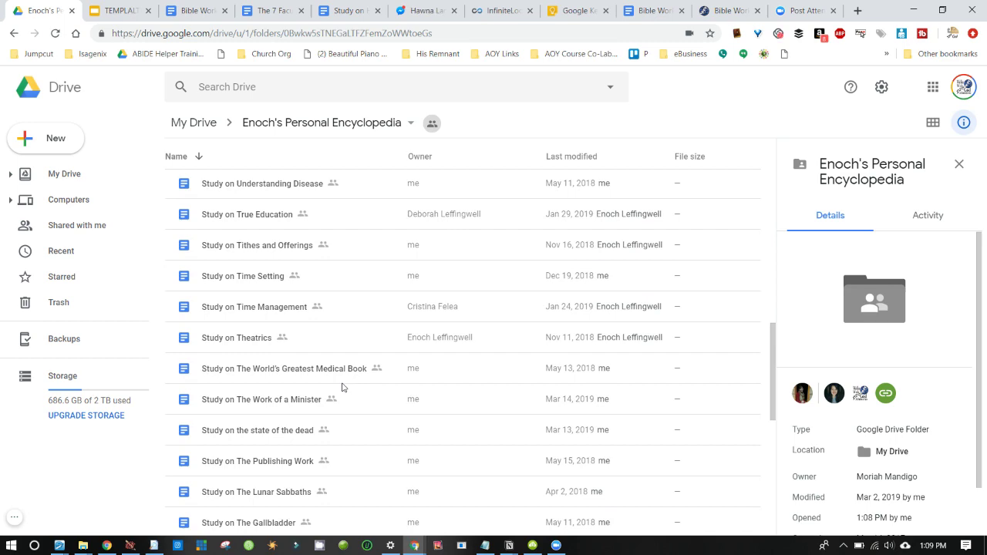
{"action": "scroll", "coordinate": [344, 387], "scroll_direction": "up", "scroll_amount": 8}
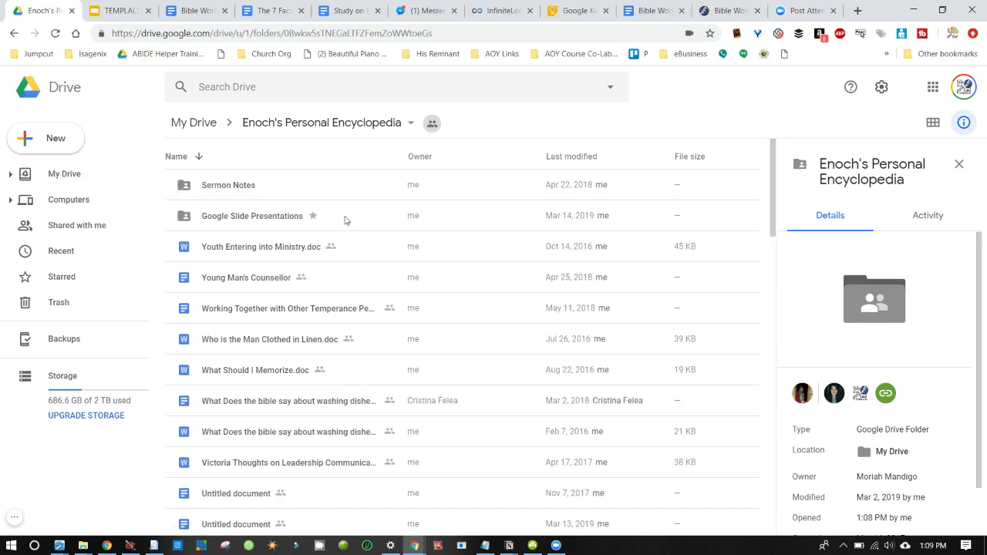
{"action": "left_click", "coordinate": [283, 89]}
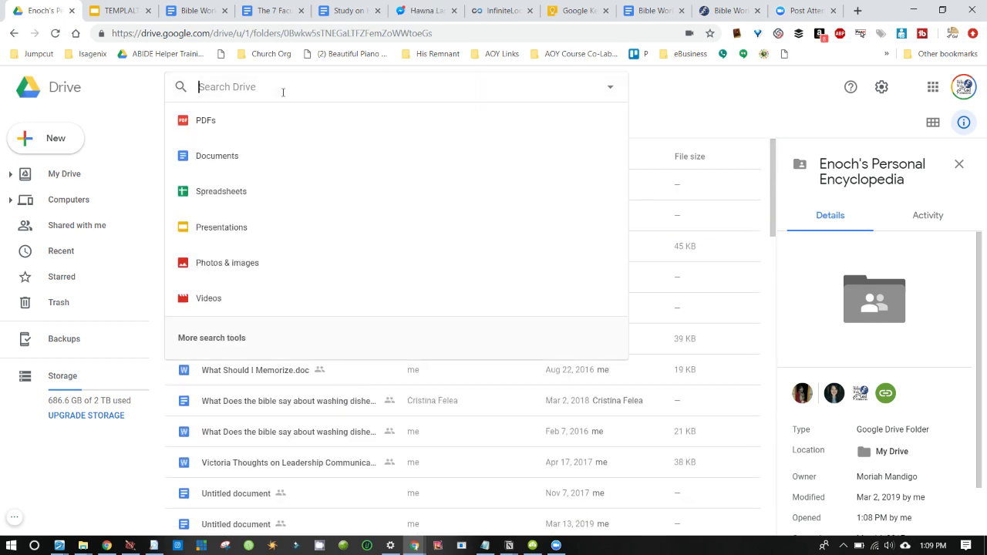
{"action": "type", "text": "two by two"}
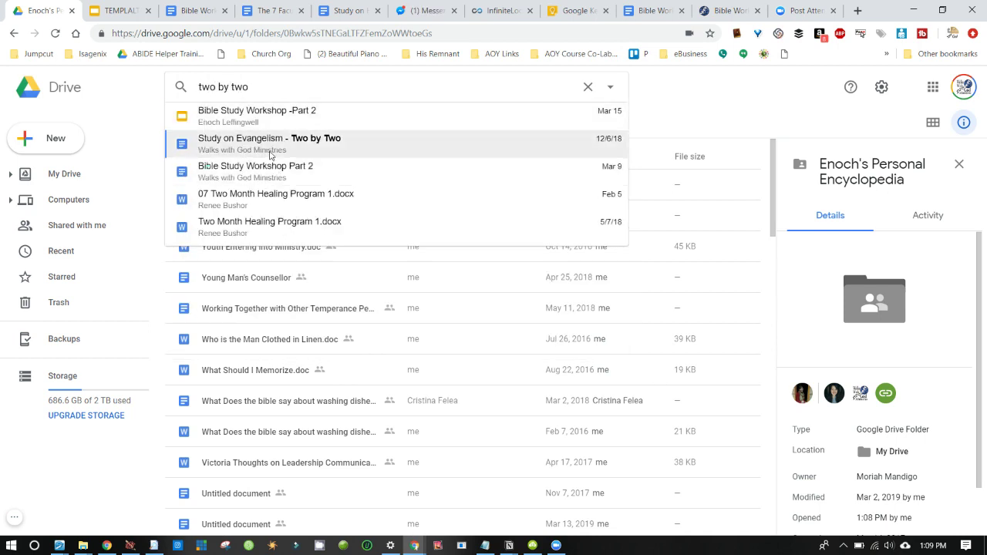
Step: Open 'Study on Evangelism - Two by Two', select its web address, and return to the template deck
{"action": "left_click", "coordinate": [270, 155]}
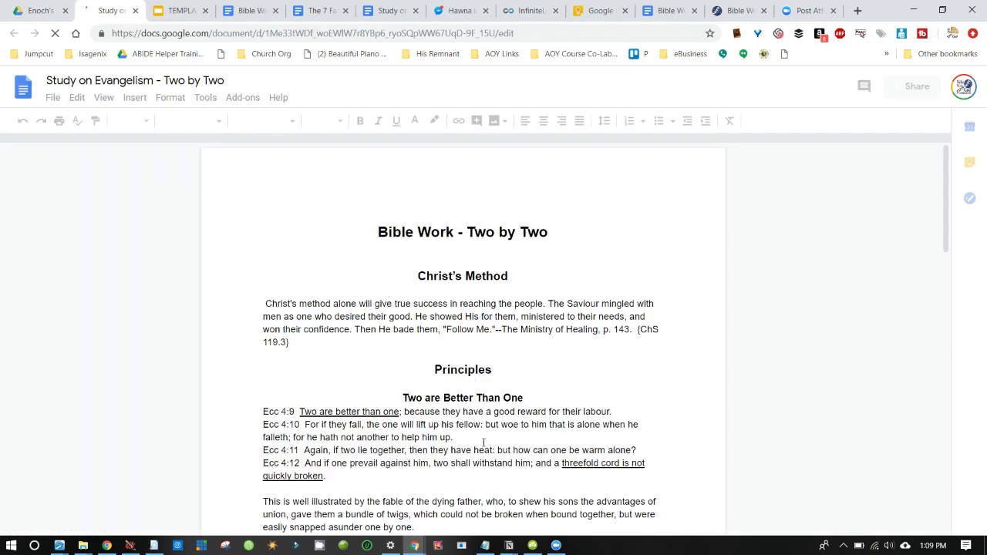
{"action": "scroll", "coordinate": [463, 367], "scroll_direction": "down", "scroll_amount": 15}
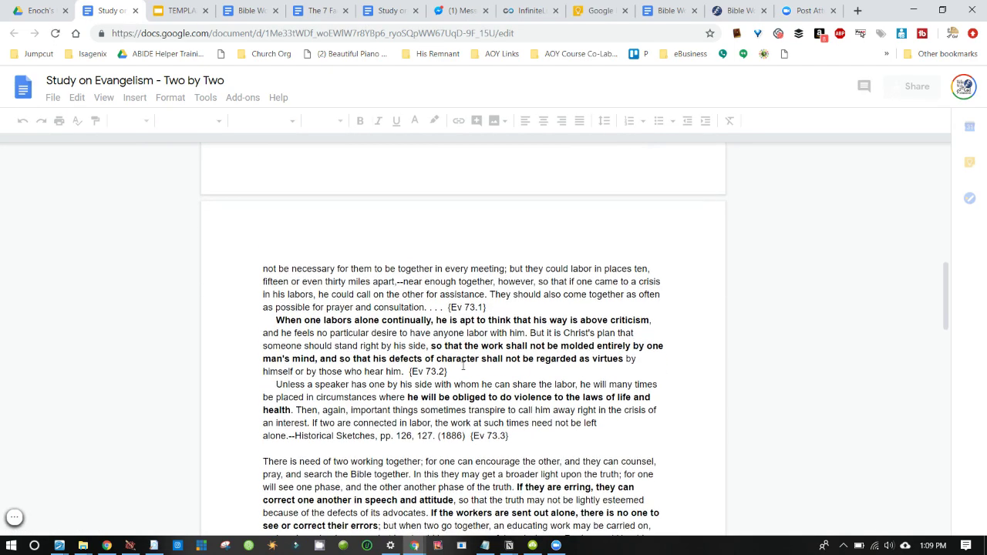
{"action": "scroll", "coordinate": [463, 365], "scroll_direction": "down", "scroll_amount": 1}
{"action": "scroll", "coordinate": [463, 366], "scroll_direction": "down", "scroll_amount": 20}
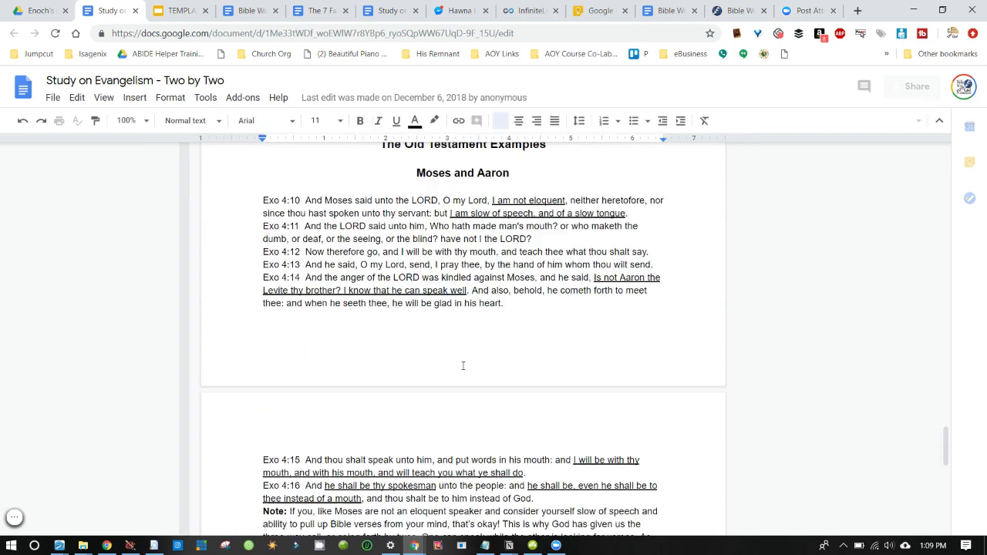
{"action": "scroll", "coordinate": [463, 366], "scroll_direction": "down", "scroll_amount": 8}
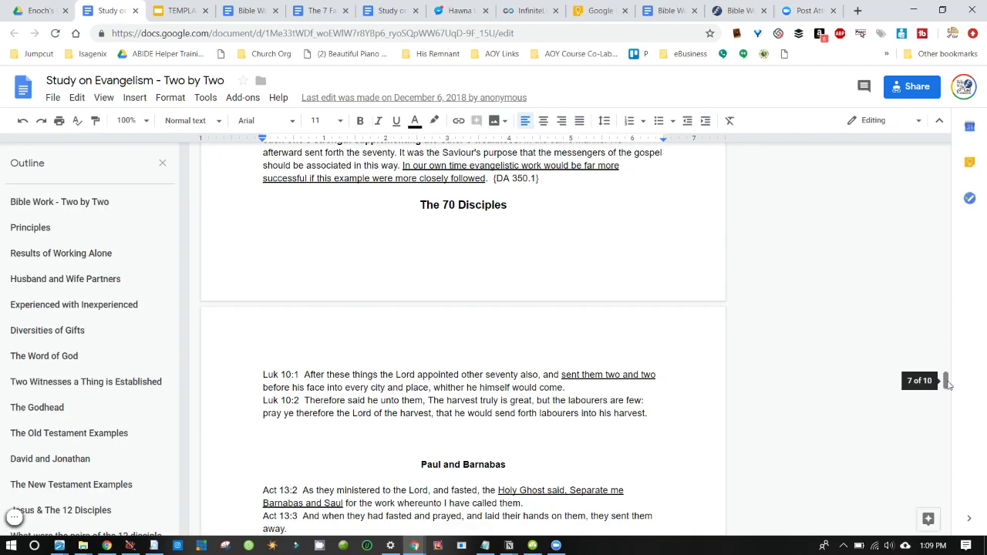
{"action": "left_click_drag", "start_coordinate": [947, 381], "coordinate": [941, 153]}
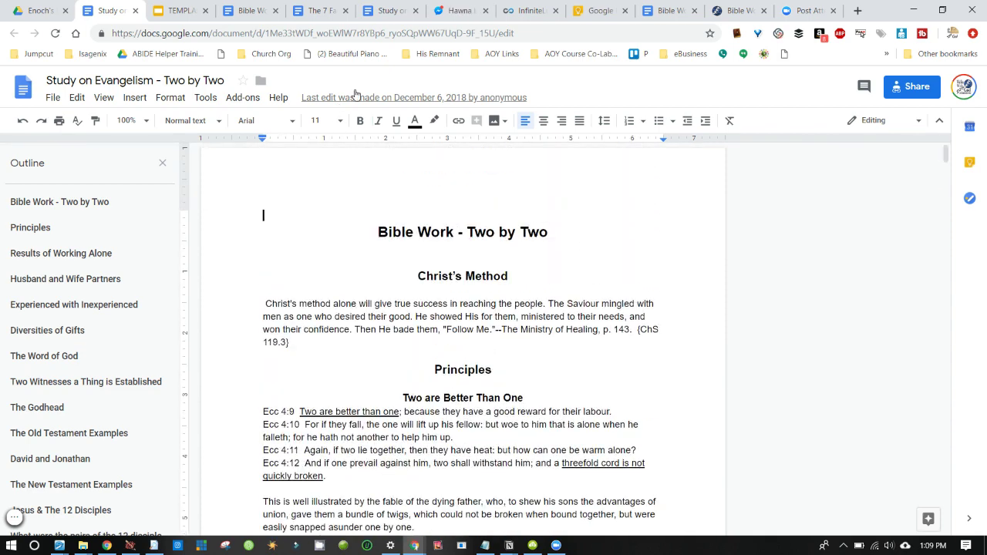
{"action": "left_click", "coordinate": [378, 36]}
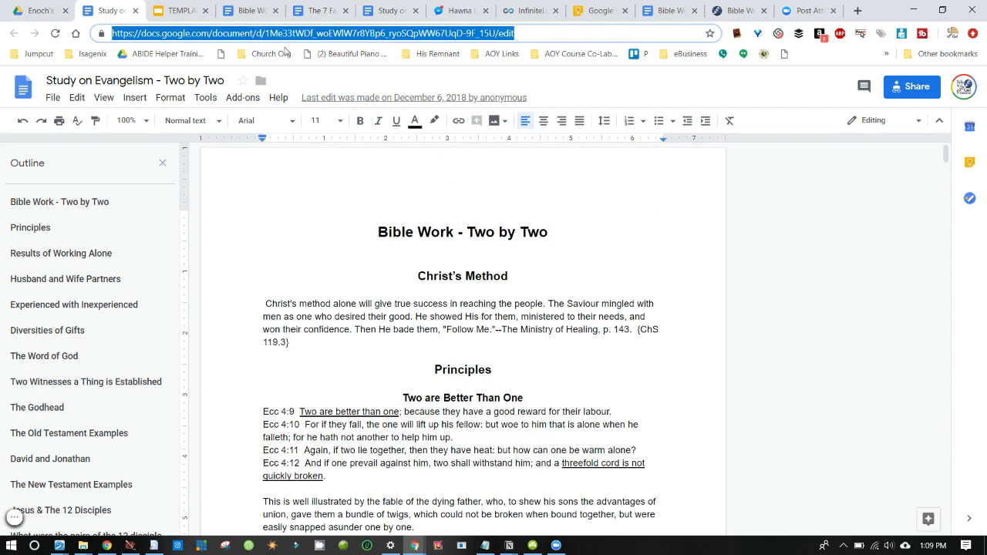
{"action": "left_click", "coordinate": [177, 11]}
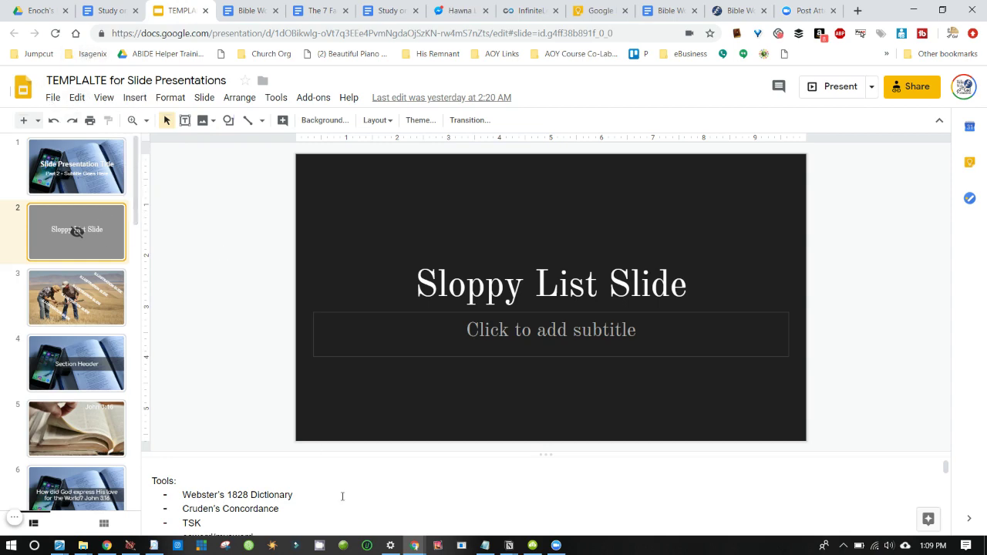
Step: From slide 1, make a copy of the deck and begin naming it 'Going Two By Two with Partners'
{"action": "left_click", "coordinate": [76, 182]}
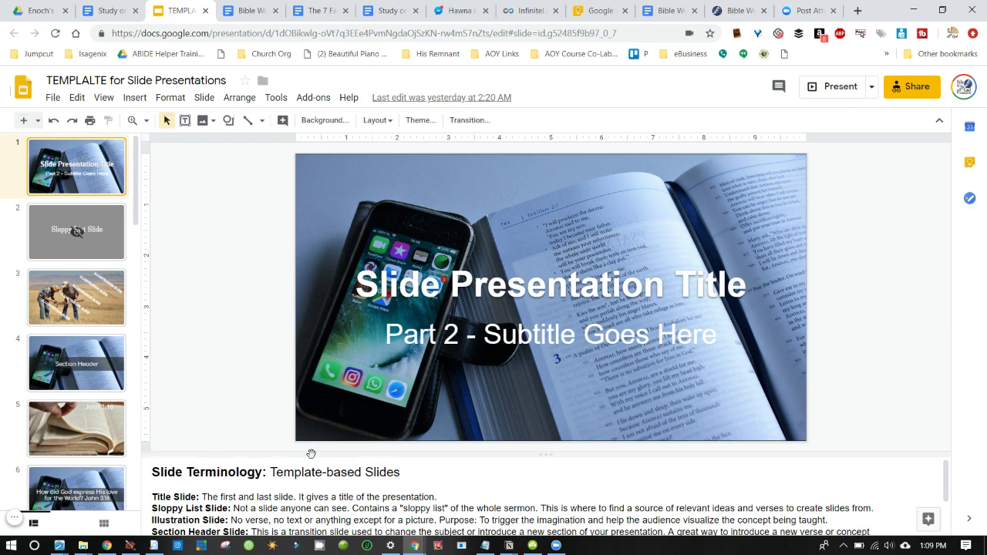
{"action": "left_click", "coordinate": [51, 98]}
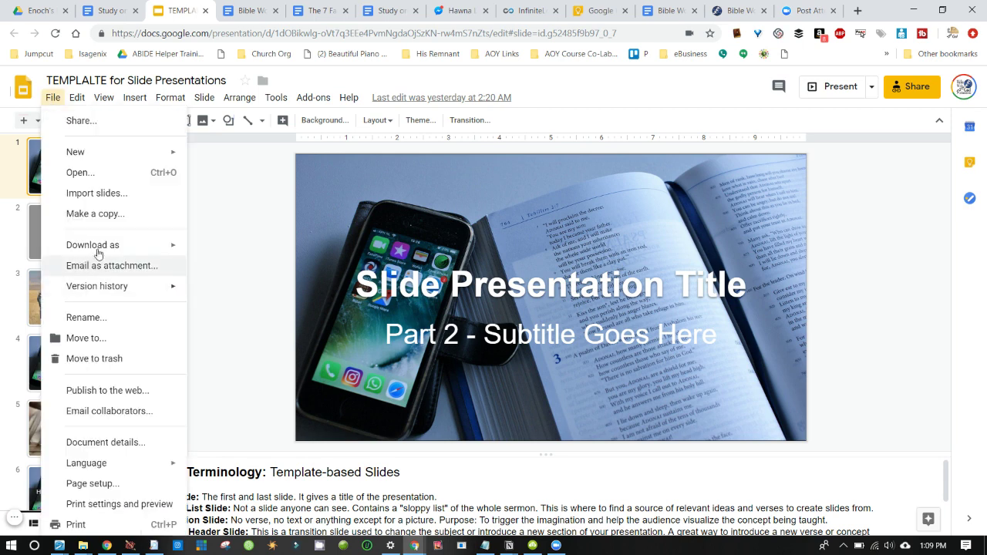
{"action": "left_click", "coordinate": [110, 215]}
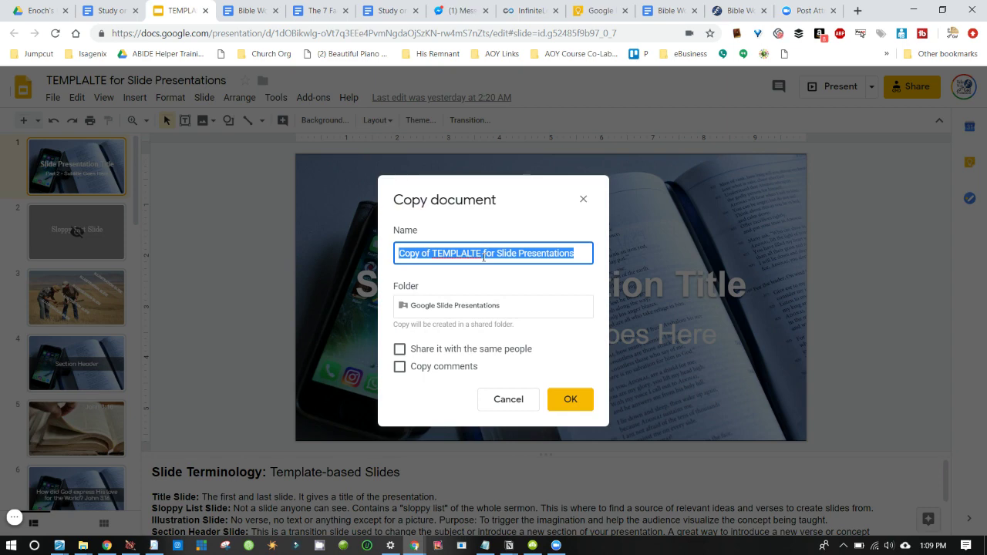
{"action": "type", "text": "S"}
{"action": "key", "text": "BackSpace"}
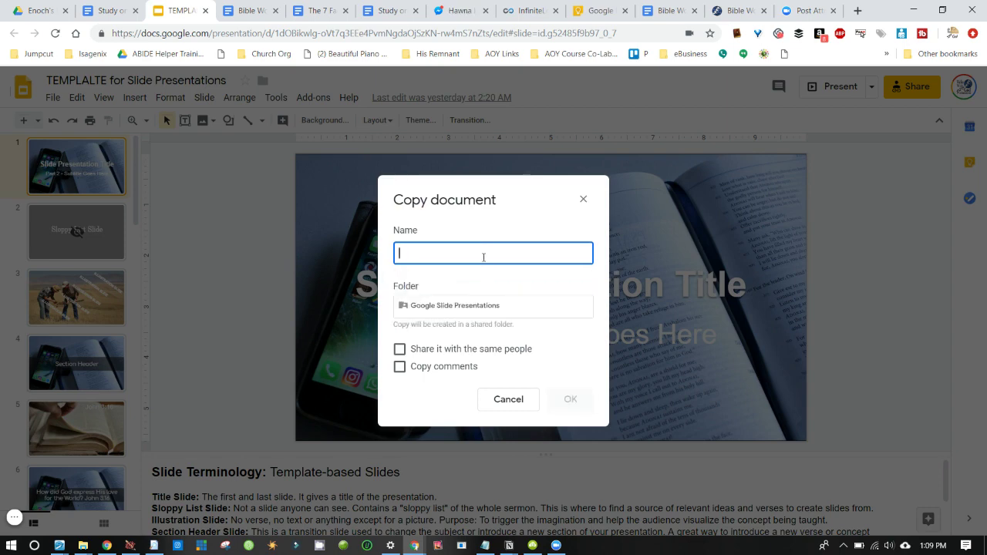
{"action": "type", "text": "Going"}
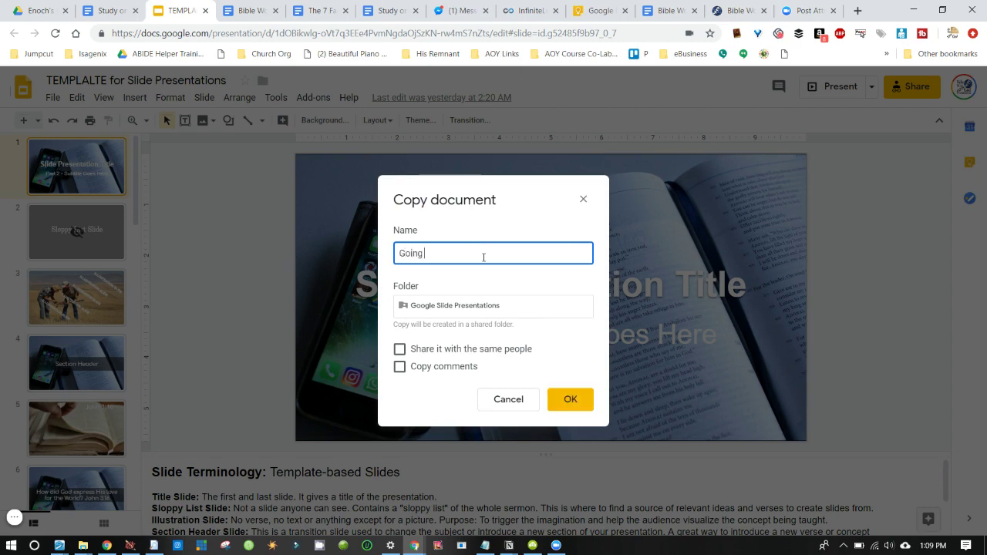
{"action": "type", "text": " Two By Two with Partners"}
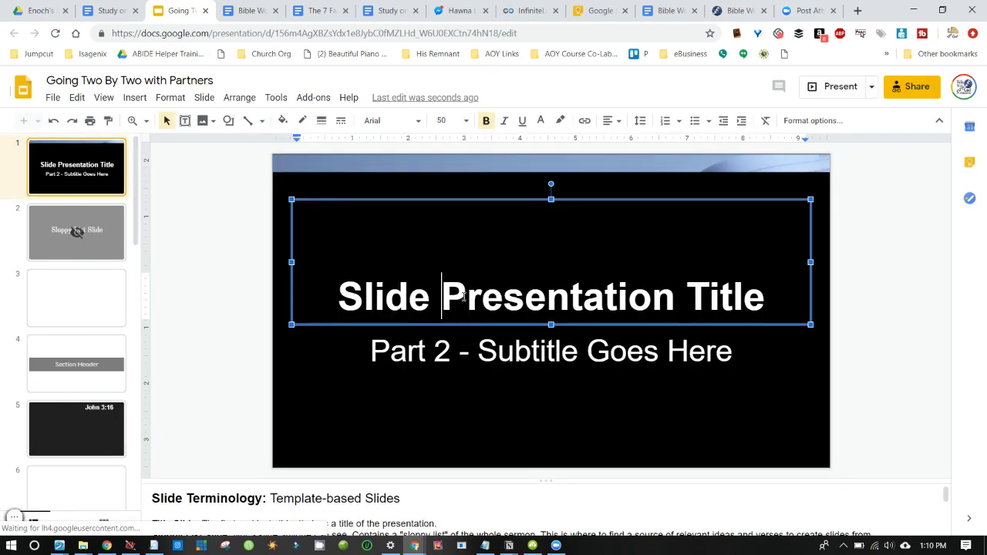
Step: Replace slide 1's title with 'Going Two by Two with Partners' and its subtitle with 'Successful Soul Winning'
{"action": "triple_click", "coordinate": [463, 301]}
{"action": "type", "text": "Go"}
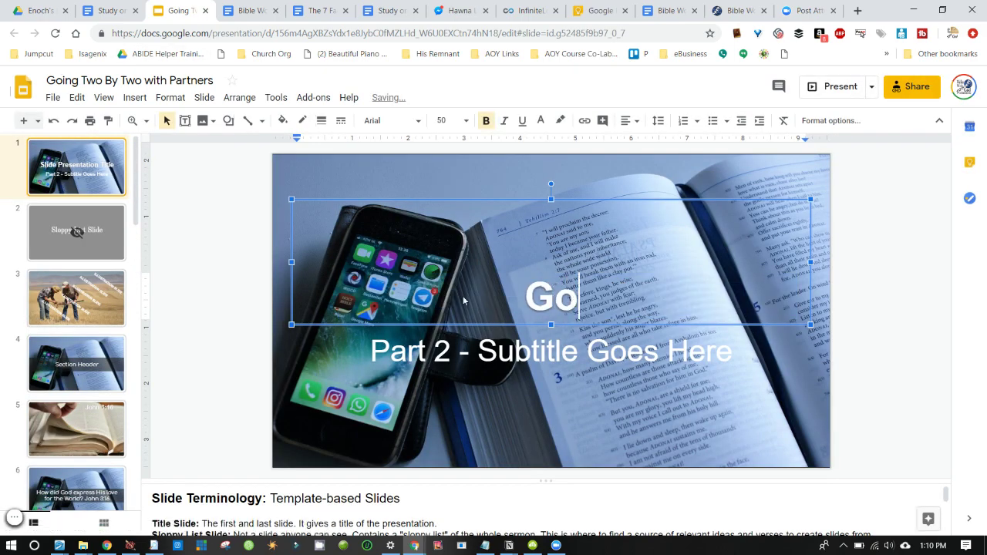
{"action": "type", "text": "ing Two by "}
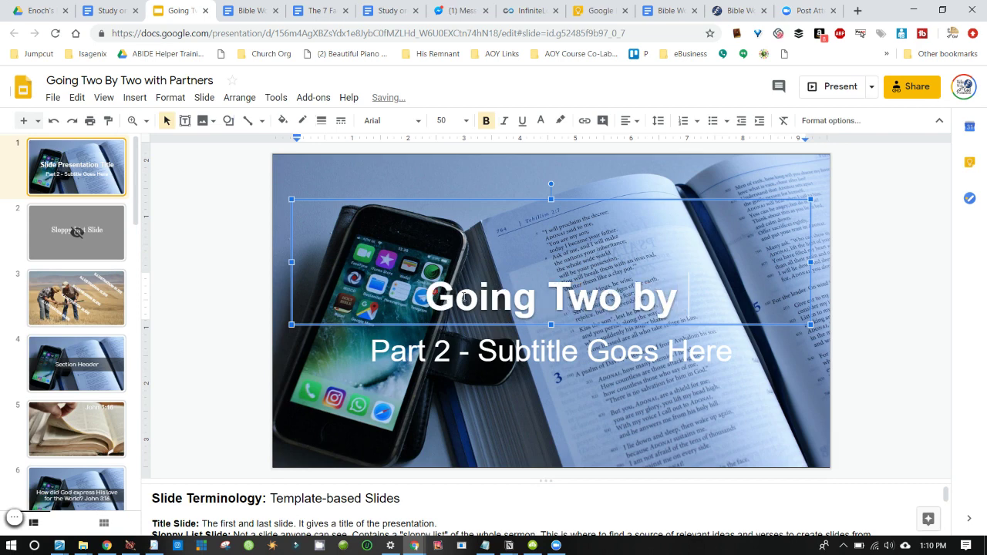
{"action": "type", "text": "Two with Partners"}
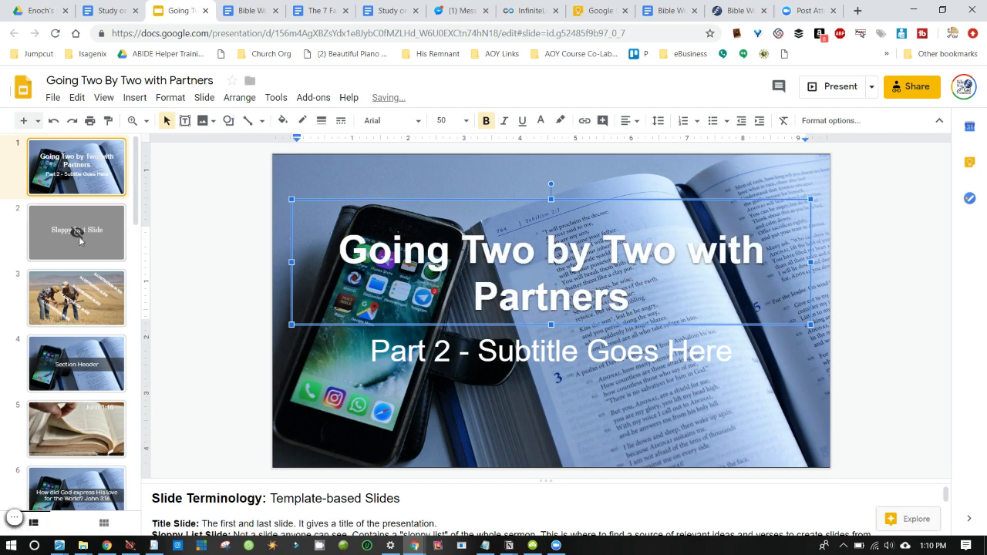
{"action": "left_click", "coordinate": [430, 345]}
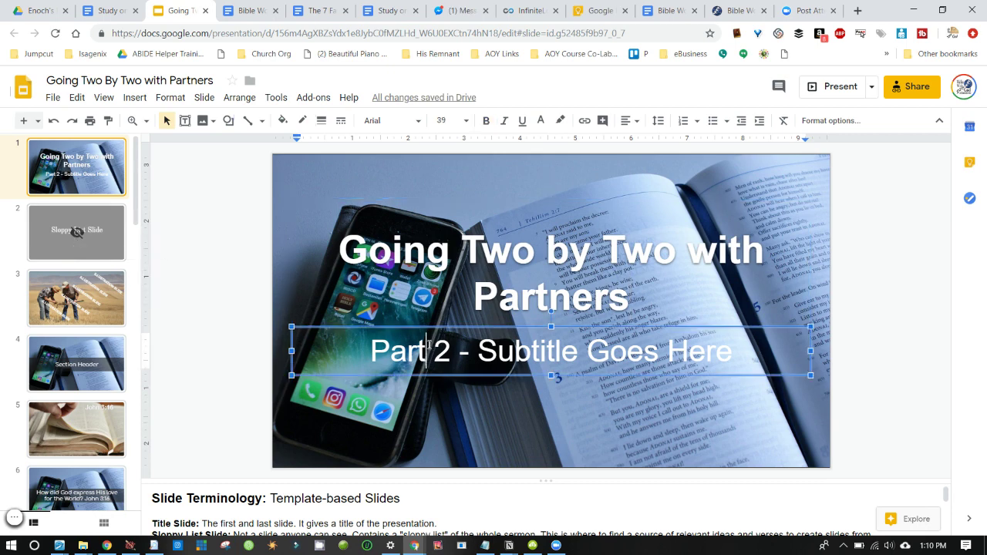
{"action": "triple_click", "coordinate": [429, 345]}
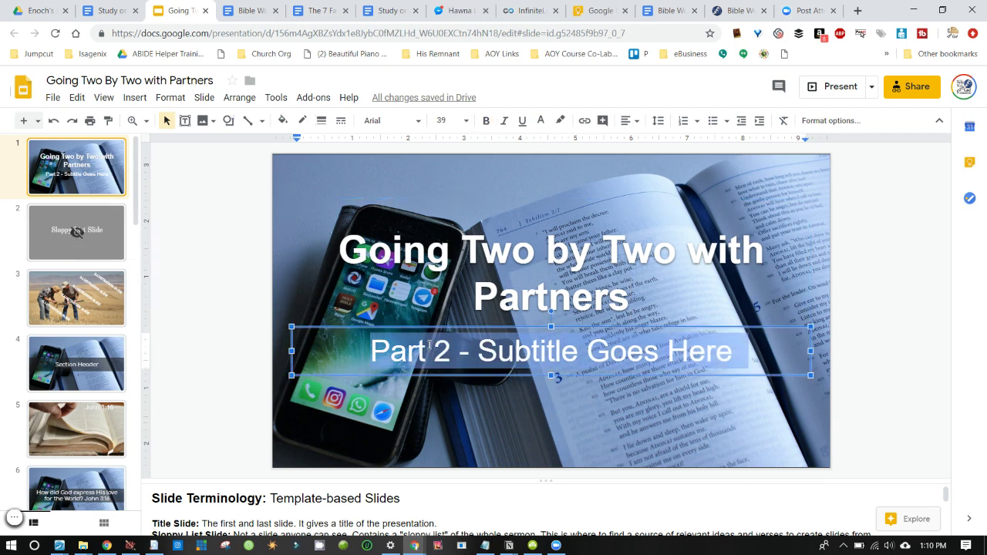
{"action": "type", "text": "Successful"}
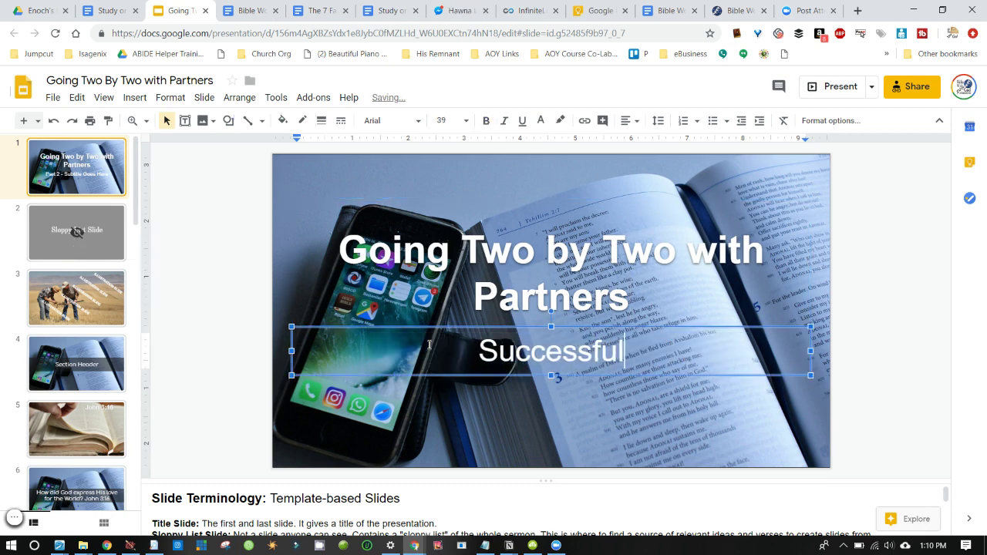
{"action": "type", "text": "Soul Winning"}
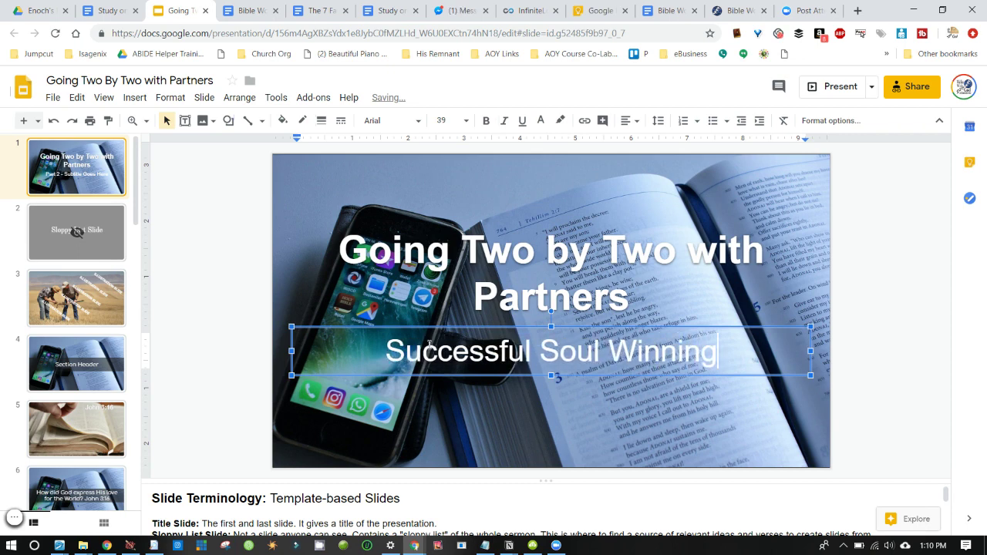
Step: Open slide 2 with enlarged speaker notes, restoring the notes after an accidental full delete
{"action": "left_click", "coordinate": [65, 236]}
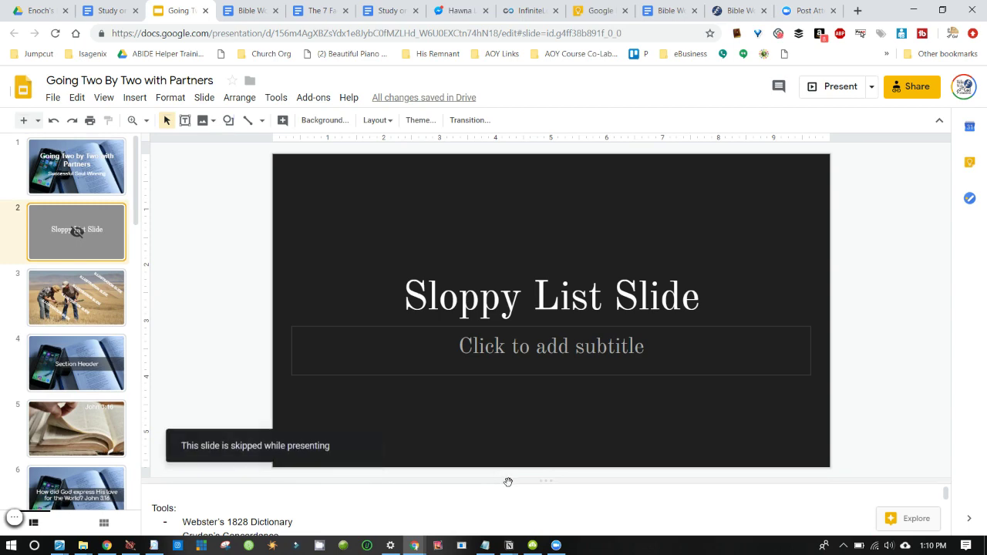
{"action": "left_click_drag", "start_coordinate": [509, 481], "coordinate": [499, 247]}
{"action": "left_click", "coordinate": [413, 418]}
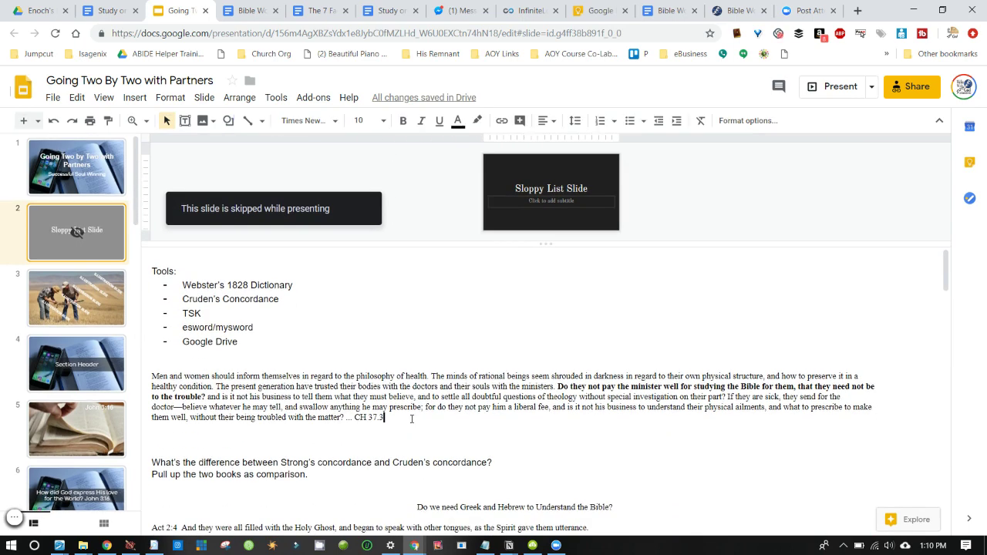
{"action": "key", "text": "ctrl+a"}
{"action": "key", "text": "BackSpace"}
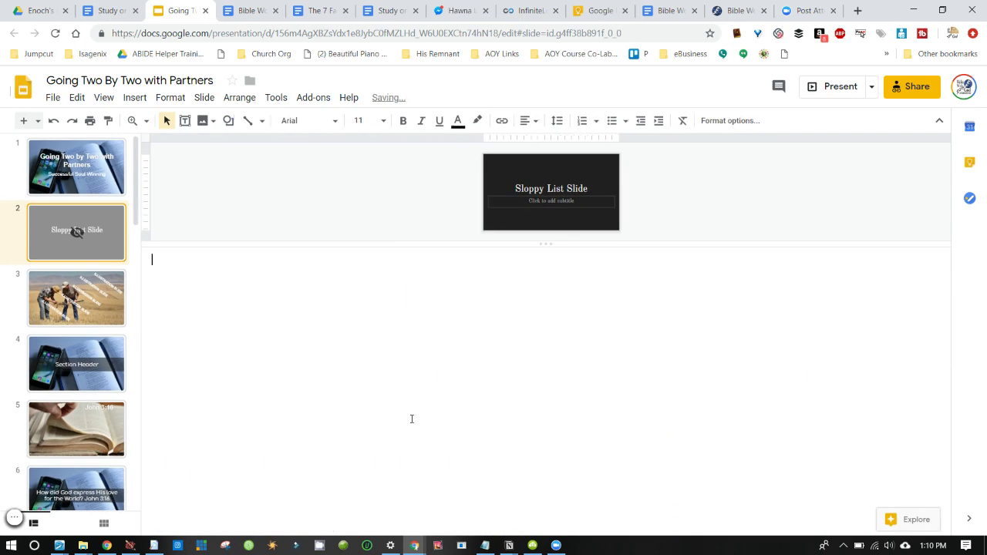
{"action": "key", "text": "ctrl+z"}
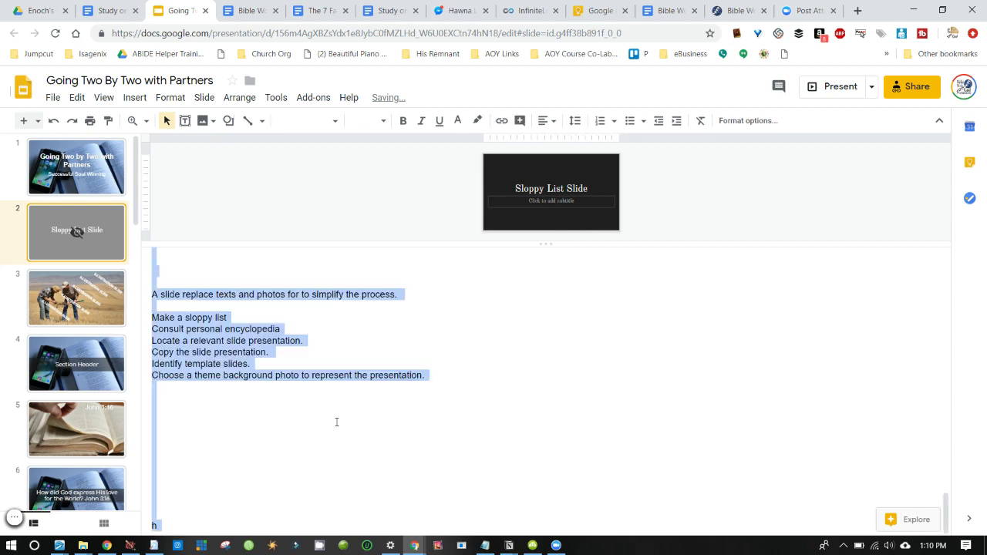
Step: Delete the old tools list, quote and questions, and paste the study document's link on top
{"action": "left_click", "coordinate": [233, 364]}
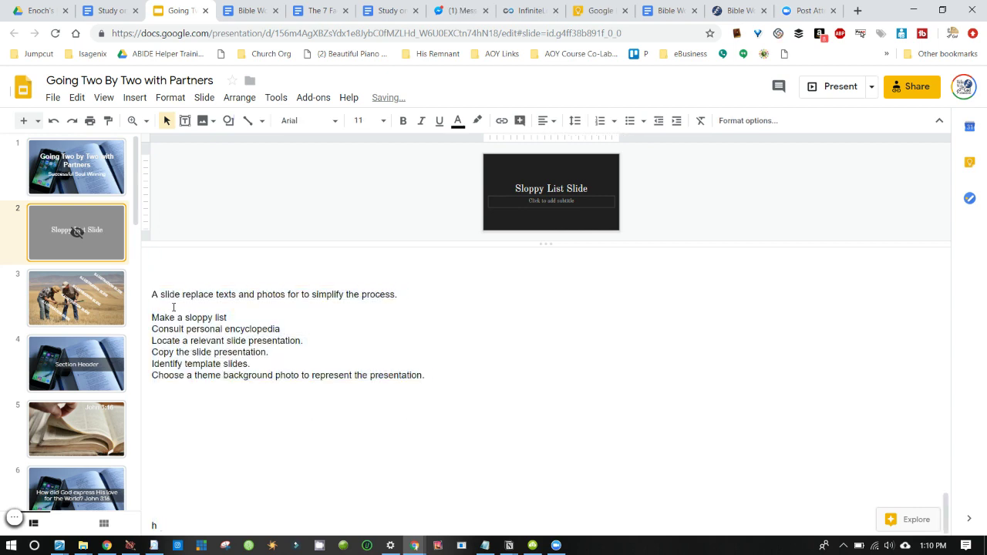
{"action": "scroll", "coordinate": [172, 307], "scroll_direction": "up", "scroll_amount": 3}
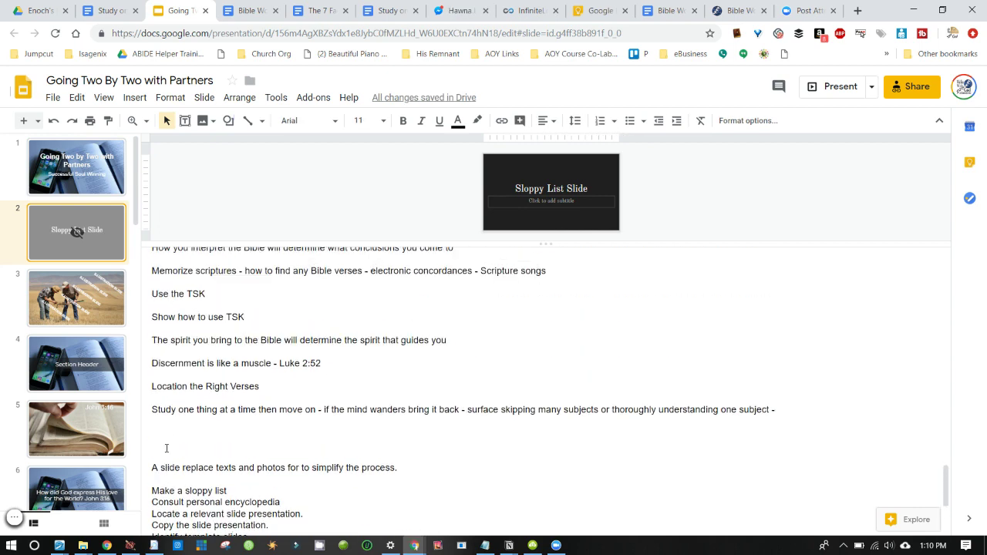
{"action": "key", "text": "ctrl+a"}
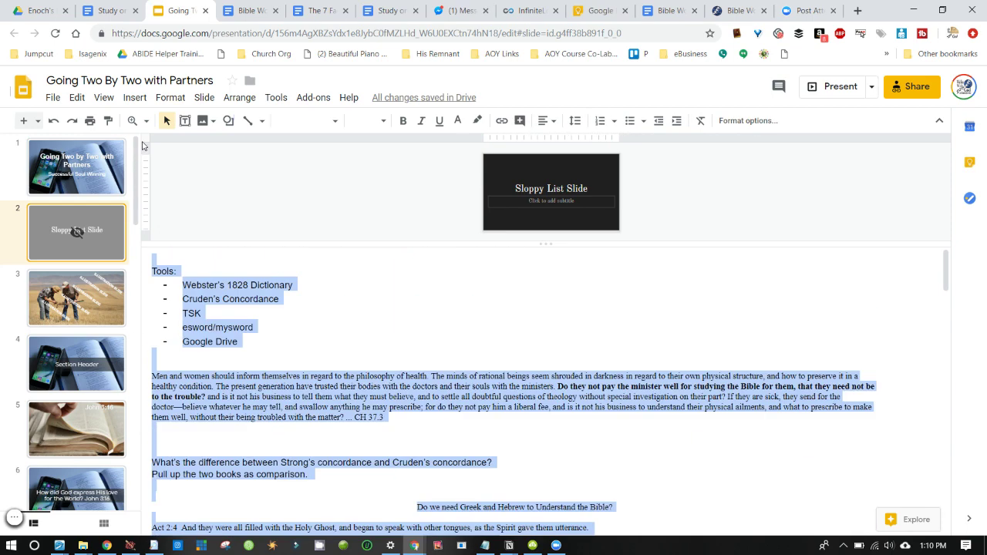
{"action": "key", "text": "BackSpace"}
{"action": "key", "text": "Return"}
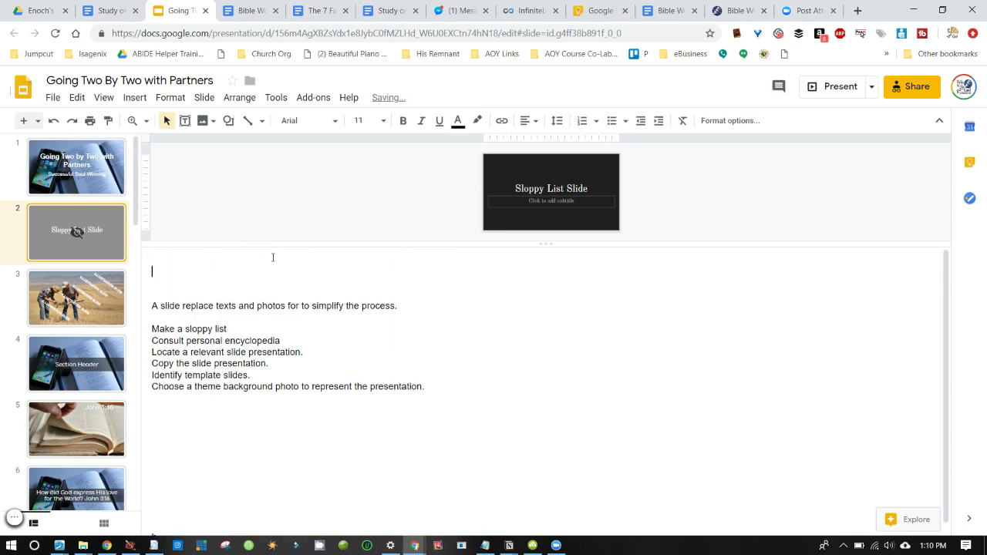
{"action": "key", "text": "ctrl+v"}
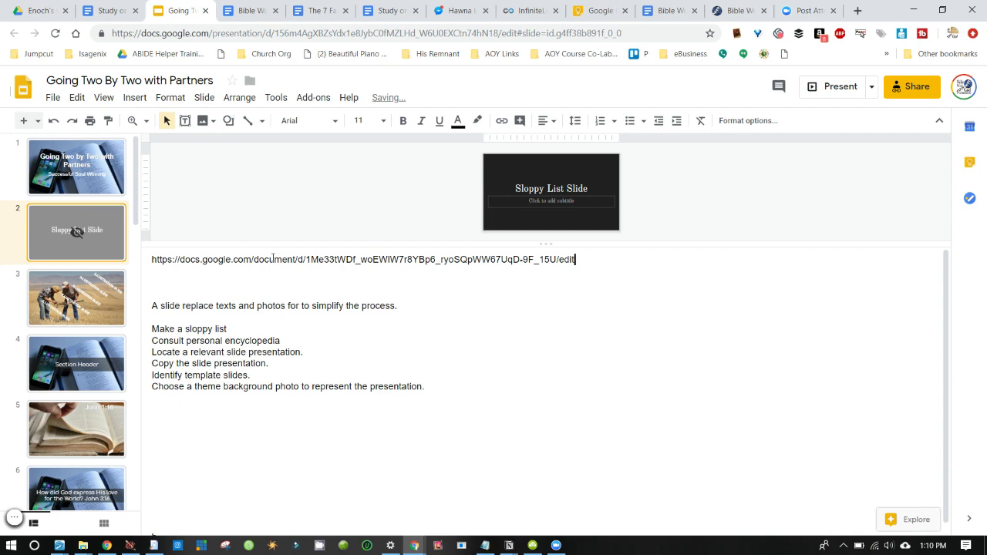
{"action": "key", "text": "Return"}
{"action": "key", "text": "Return"}
{"action": "key", "text": "Return"}
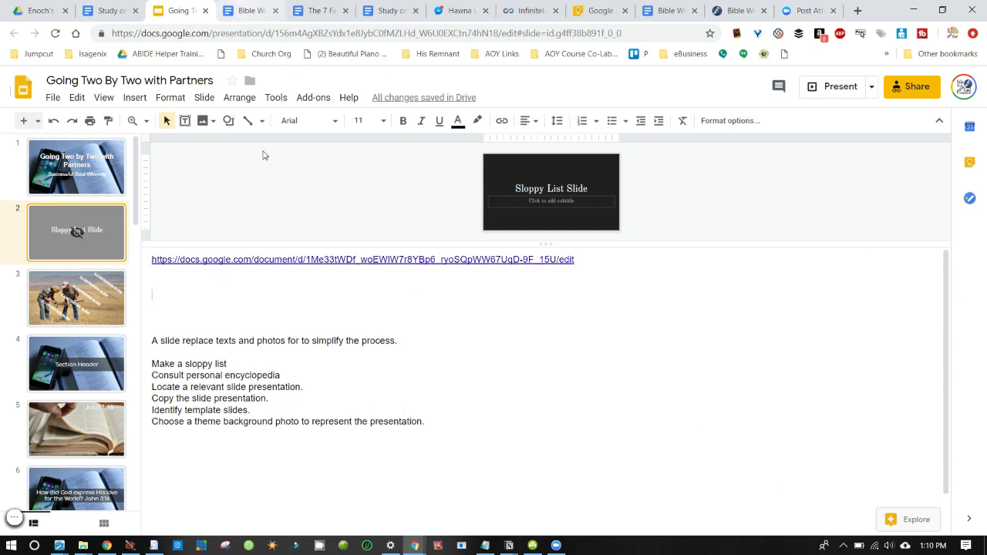
Step: Select all text in the Bible Worker Guideline document, then close that document's tab
{"action": "left_click", "coordinate": [261, 12]}
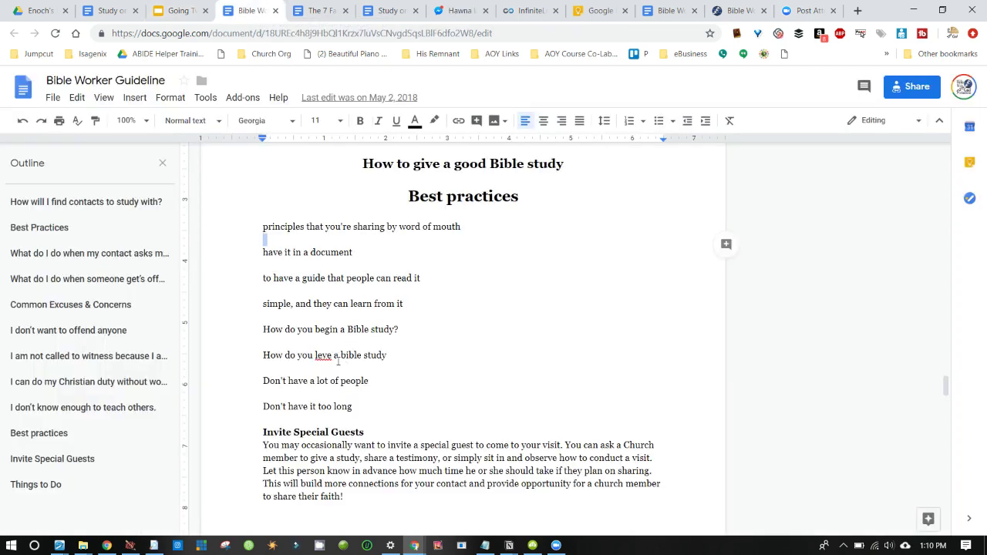
{"action": "left_click", "coordinate": [346, 303]}
{"action": "key", "text": "ctrl+a"}
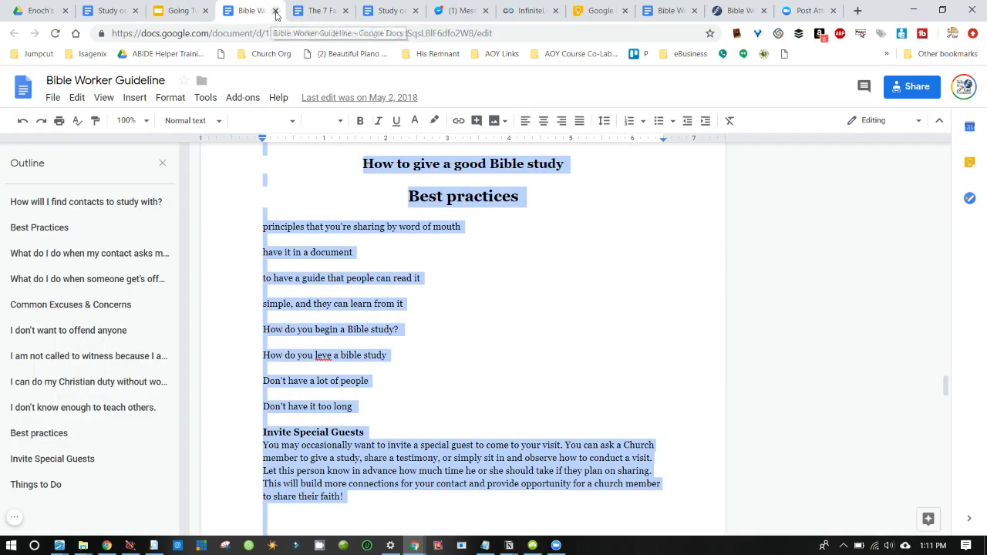
{"action": "left_click", "coordinate": [267, 13]}
Step: Select the entire text of the Study on Evangelism - Two by Two document
{"action": "left_click", "coordinate": [108, 11]}
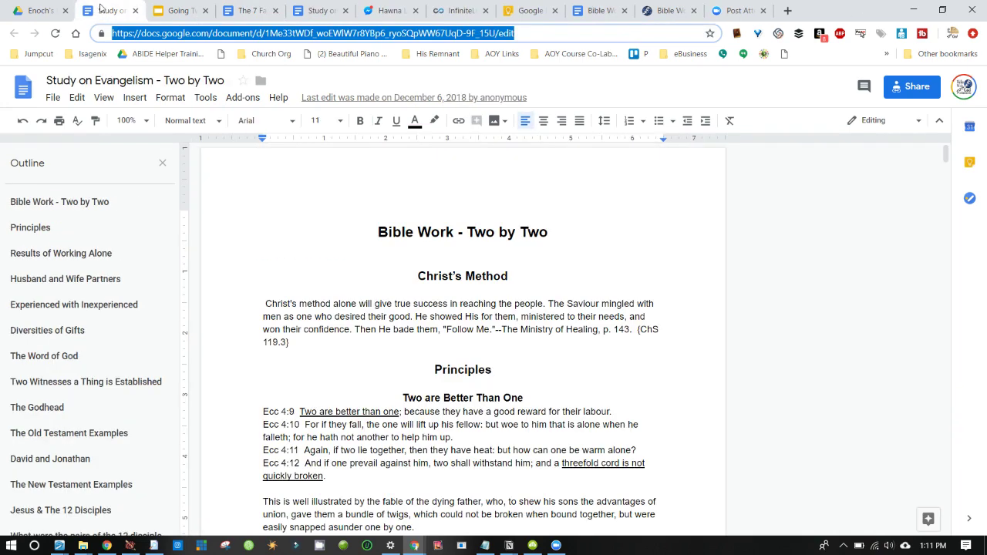
{"action": "left_click", "coordinate": [518, 316]}
{"action": "left_click", "coordinate": [551, 305]}
{"action": "key", "text": "ctrl+a"}
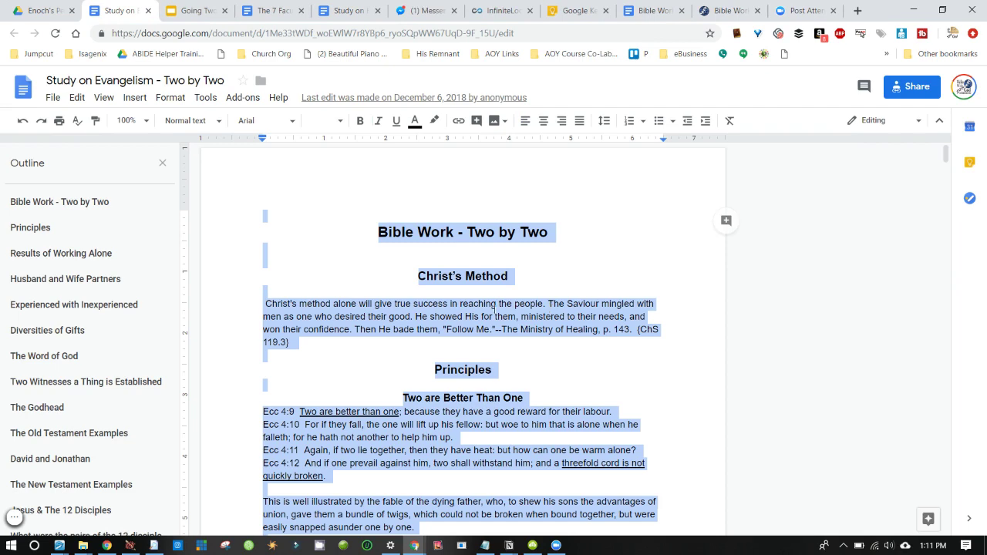
Step: Paste the copied study text into slide 2's speaker notes, below the document link
{"action": "left_click", "coordinate": [183, 22]}
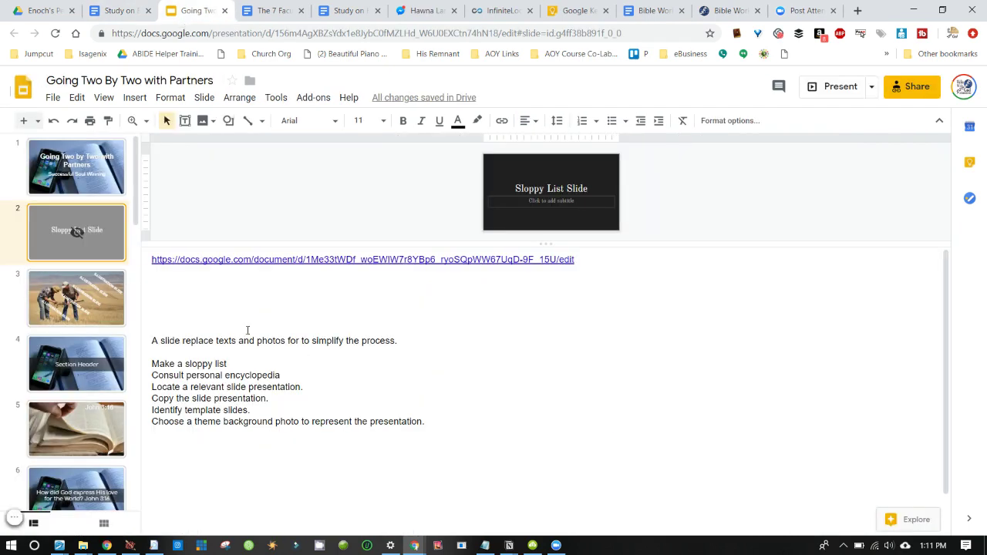
{"action": "left_click", "coordinate": [209, 286]}
{"action": "left_click", "coordinate": [203, 297]}
{"action": "key", "text": "ctrl+v"}
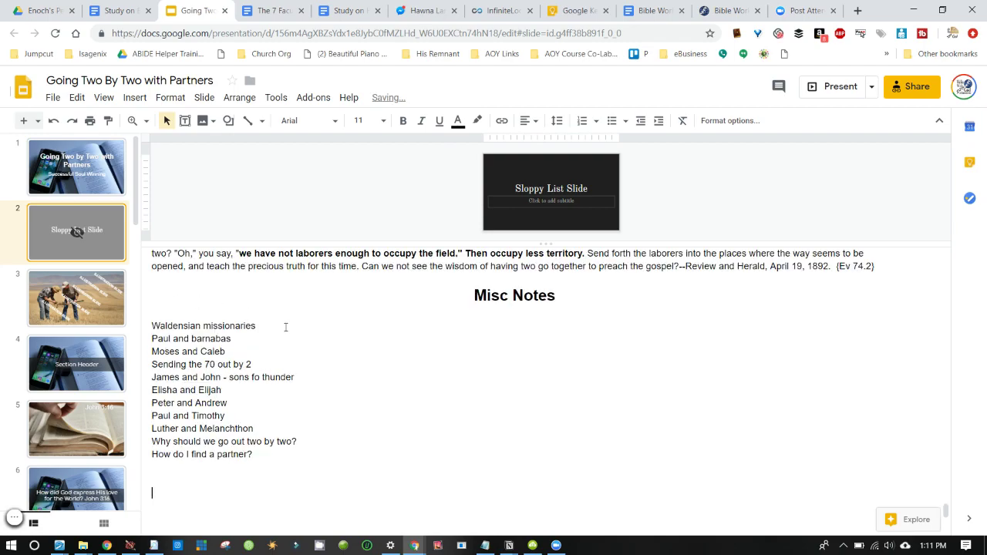
Step: Scroll through the pasted Bible Work - Two by Two notes to review them
{"action": "scroll", "coordinate": [285, 327], "scroll_direction": "up", "scroll_amount": 20}
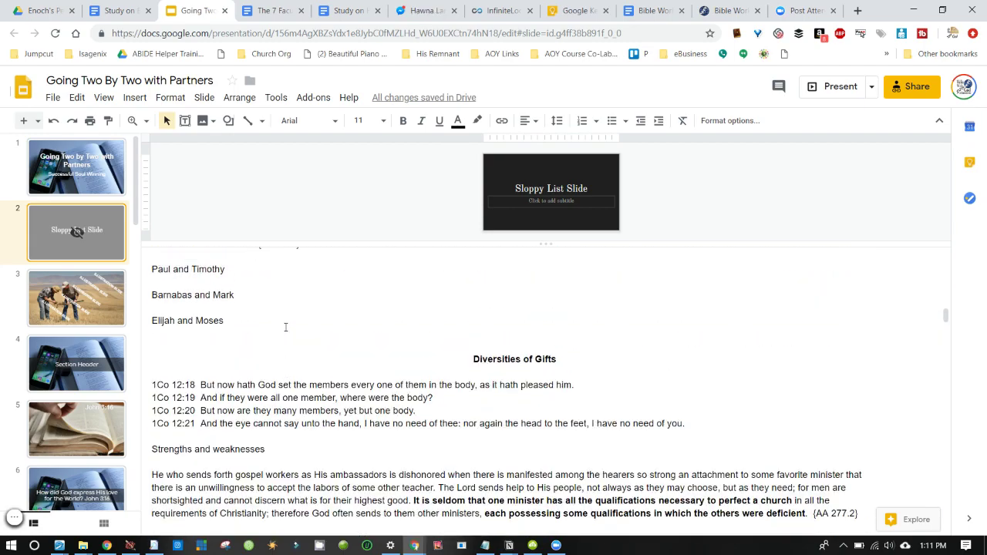
{"action": "scroll", "coordinate": [286, 327], "scroll_direction": "up", "scroll_amount": 20}
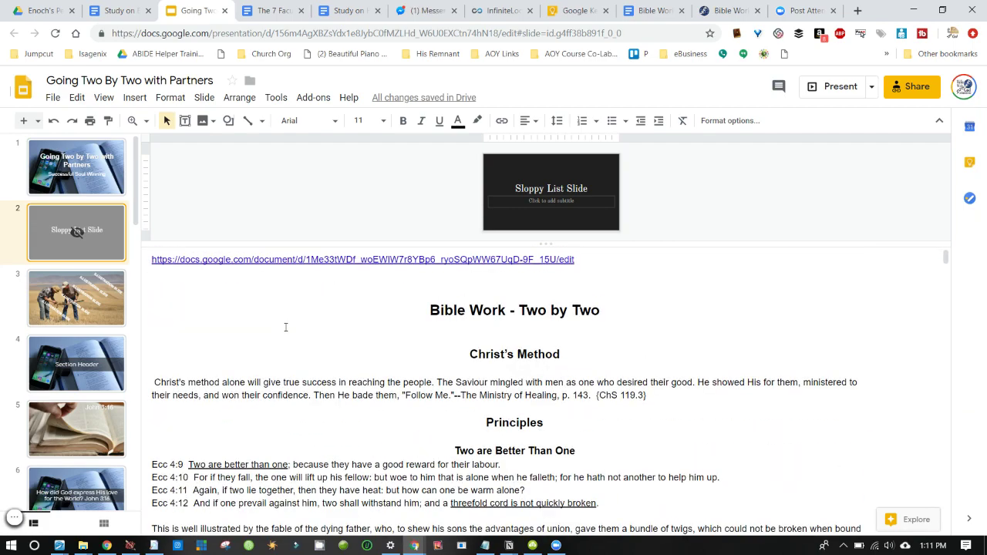
{"action": "scroll", "coordinate": [285, 327], "scroll_direction": "down", "scroll_amount": 15}
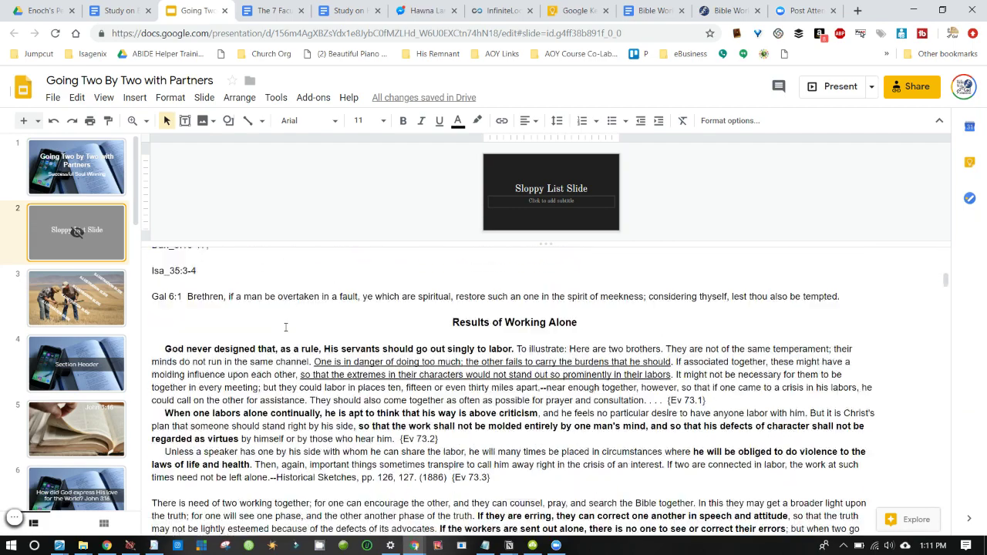
{"action": "scroll", "coordinate": [286, 327], "scroll_direction": "down", "scroll_amount": 4}
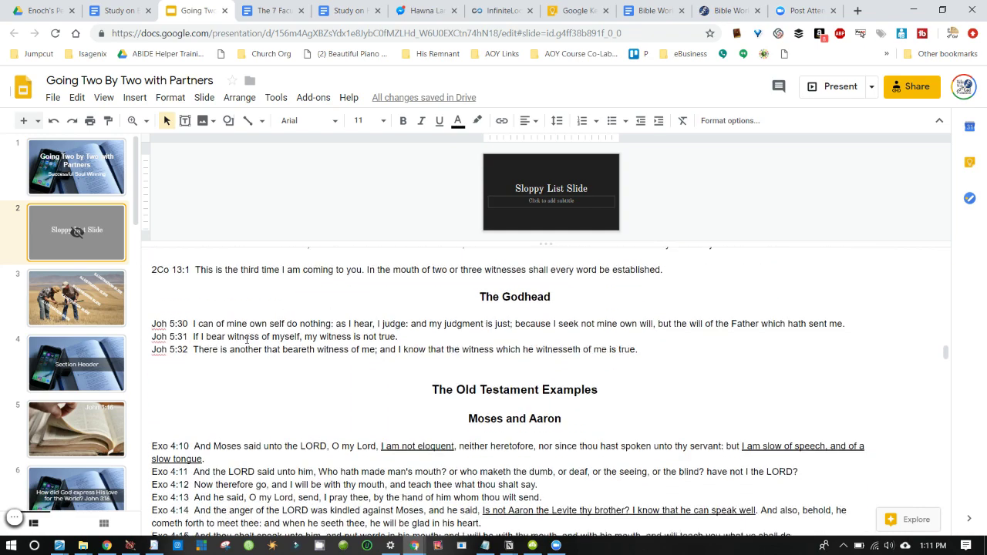
{"action": "scroll", "coordinate": [273, 412], "scroll_direction": "down", "scroll_amount": 4}
{"action": "scroll", "coordinate": [273, 412], "scroll_direction": "down", "scroll_amount": 2}
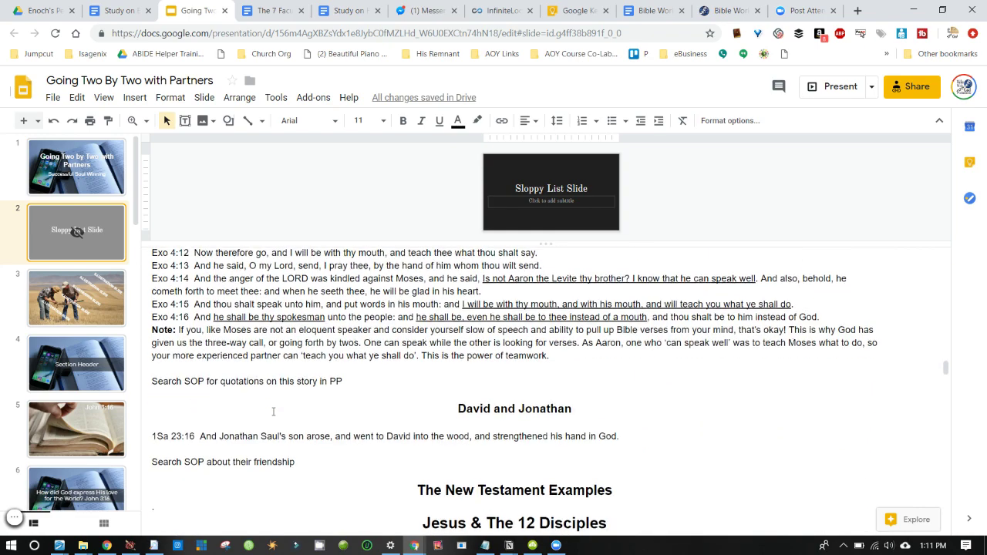
{"action": "scroll", "coordinate": [273, 412], "scroll_direction": "down", "scroll_amount": 6}
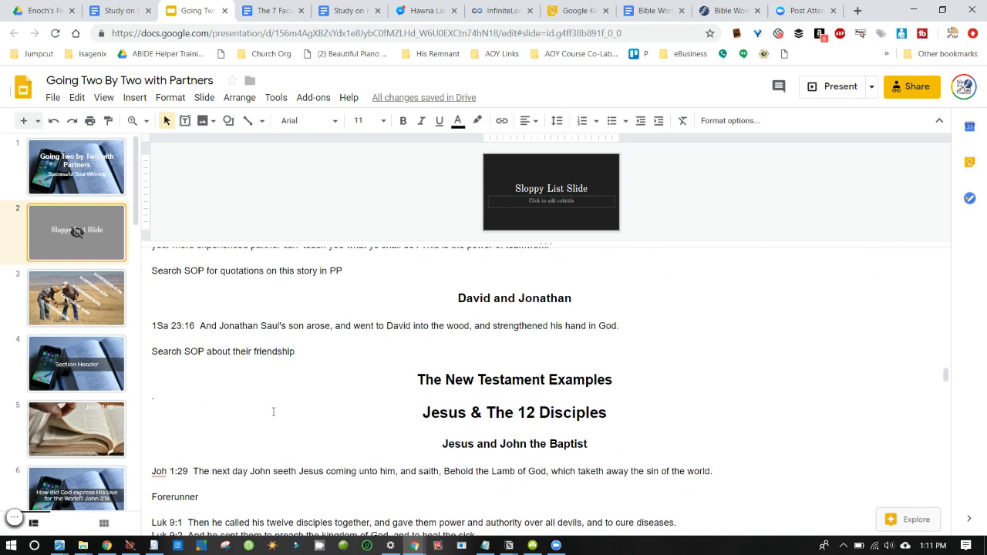
{"action": "scroll", "coordinate": [273, 412], "scroll_direction": "down", "scroll_amount": 20}
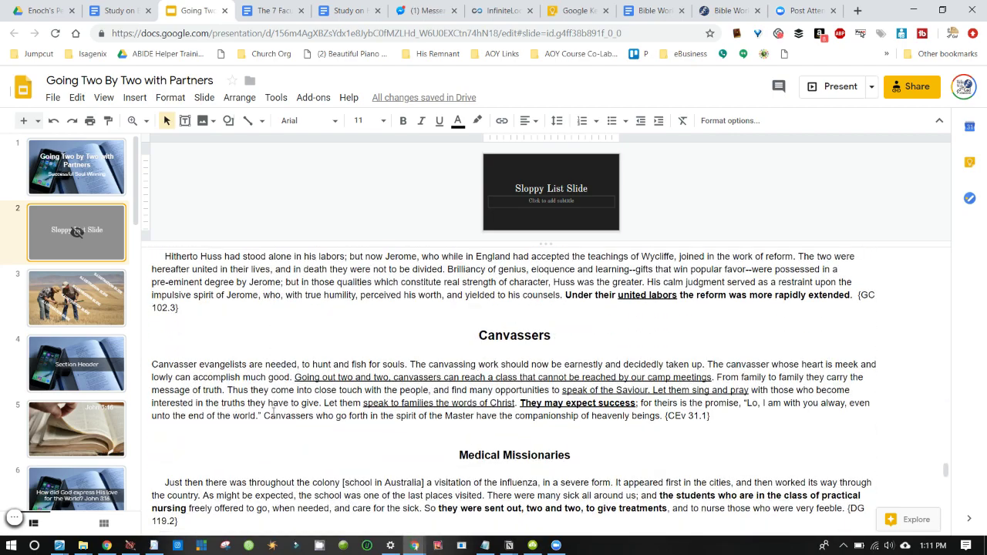
{"action": "scroll", "coordinate": [273, 412], "scroll_direction": "down", "scroll_amount": 10}
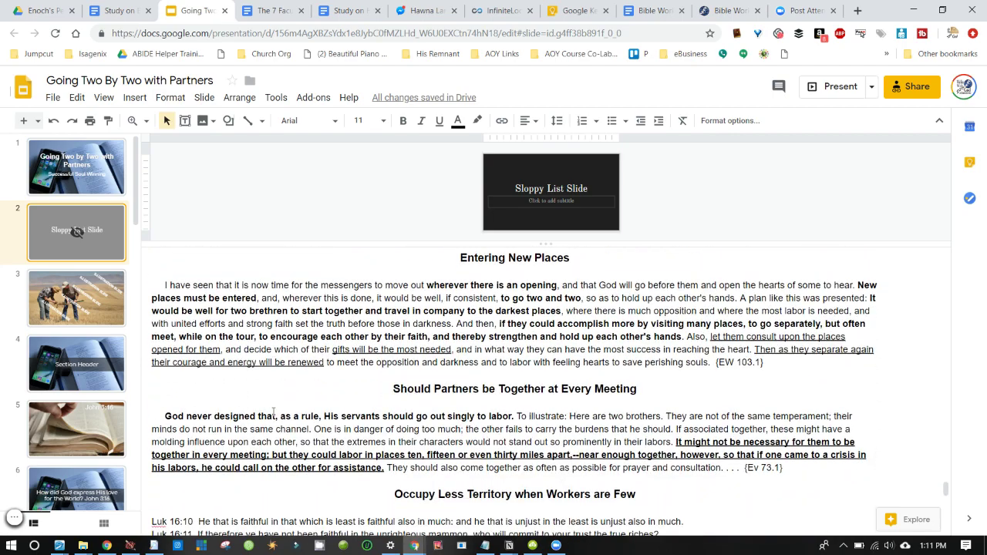
{"action": "scroll", "coordinate": [273, 412], "scroll_direction": "down", "scroll_amount": 4}
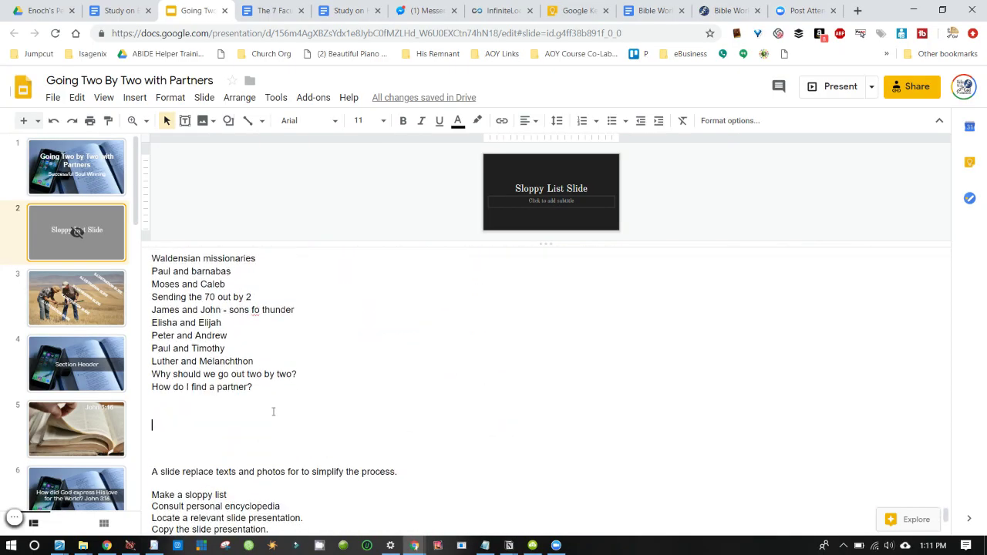
{"action": "scroll", "coordinate": [273, 412], "scroll_direction": "up", "scroll_amount": 5}
{"action": "scroll", "coordinate": [273, 412], "scroll_direction": "up", "scroll_amount": 15}
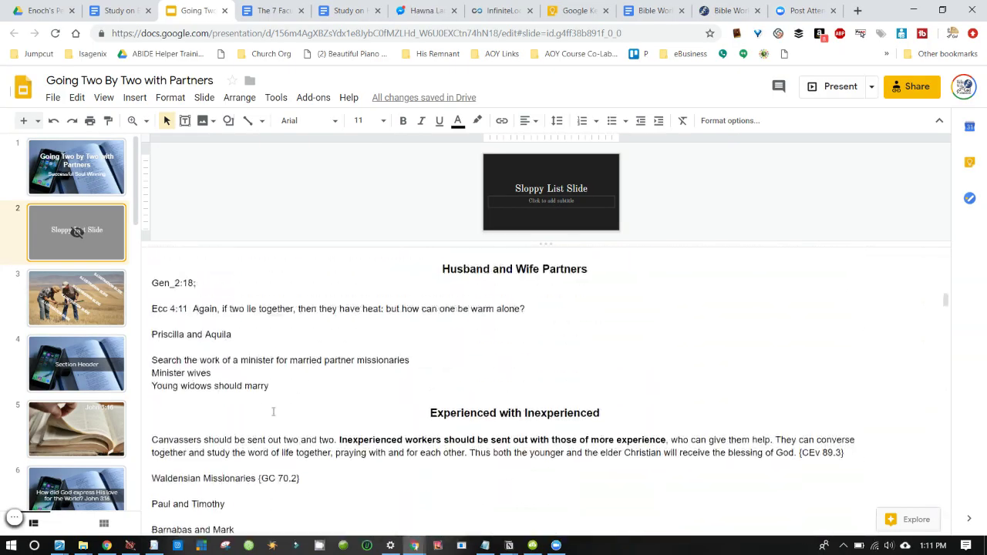
{"action": "scroll", "coordinate": [273, 412], "scroll_direction": "up", "scroll_amount": 5}
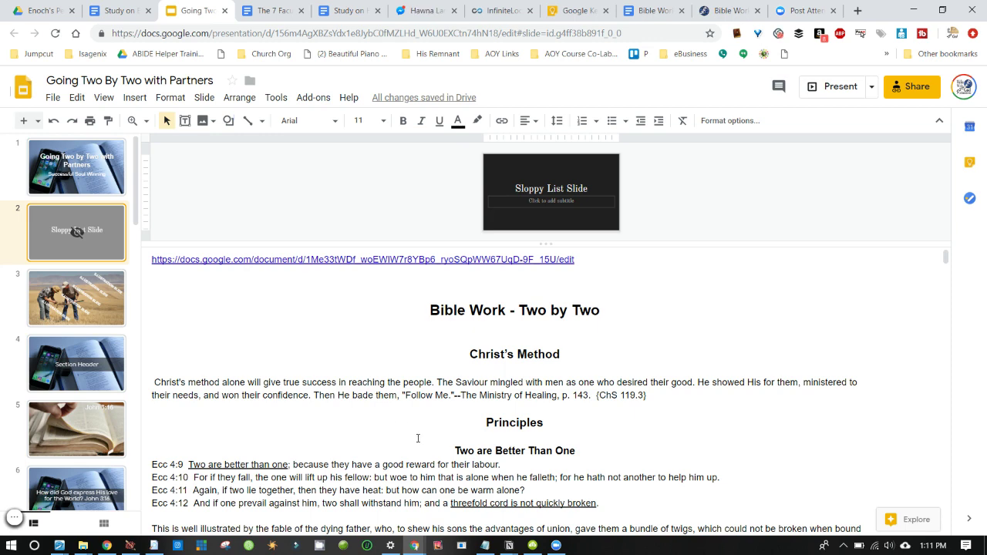
{"action": "scroll", "coordinate": [389, 421], "scroll_direction": "down", "scroll_amount": 1}
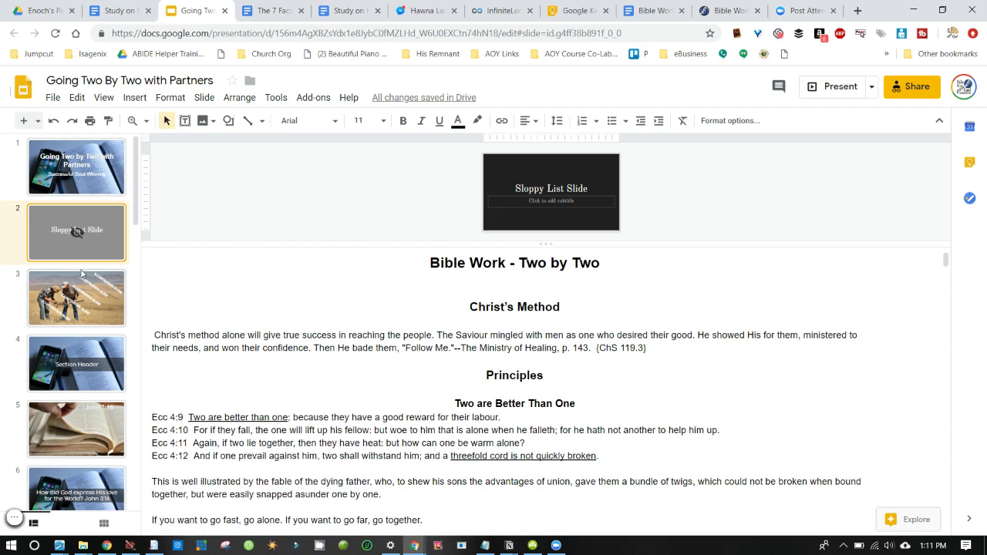
{"action": "scroll", "coordinate": [94, 459], "scroll_direction": "down", "scroll_amount": 10}
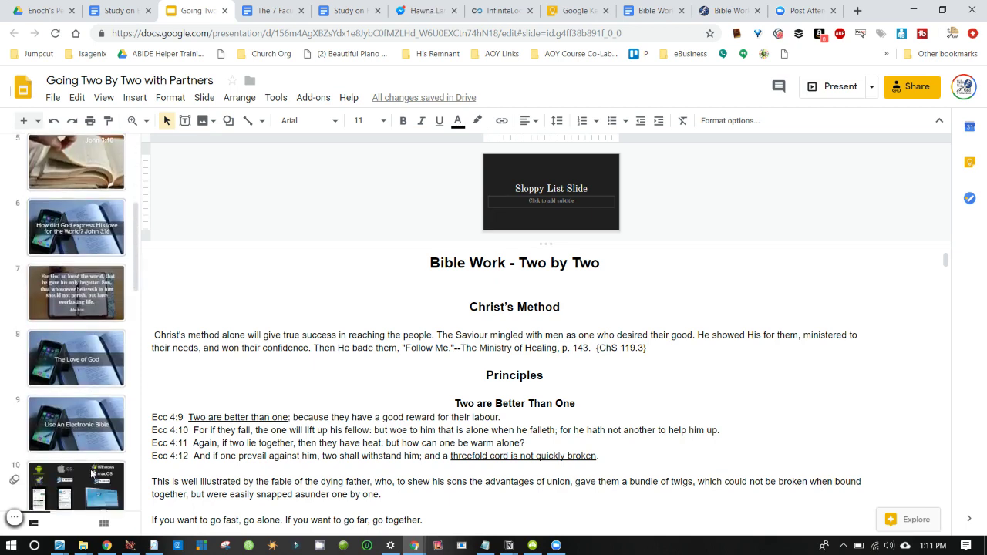
{"action": "scroll", "coordinate": [90, 472], "scroll_direction": "down", "scroll_amount": 1}
{"action": "scroll", "coordinate": [90, 472], "scroll_direction": "up", "scroll_amount": 11}
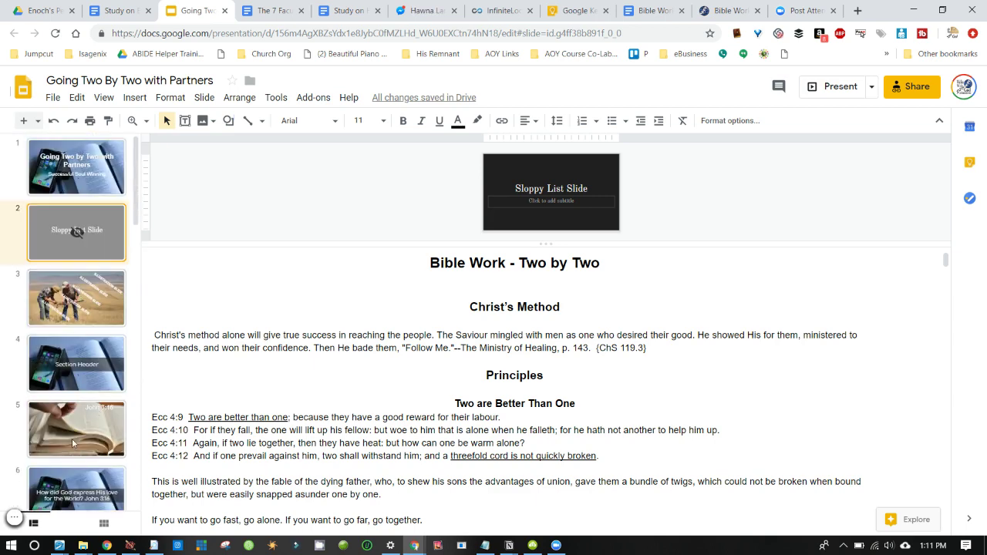
Step: From slide 6, shrink the speaker notes to enlarge the slide, then show slide 10's Bible-app notes
{"action": "scroll", "coordinate": [73, 331], "scroll_direction": "down", "scroll_amount": 2}
{"action": "left_click", "coordinate": [54, 333]}
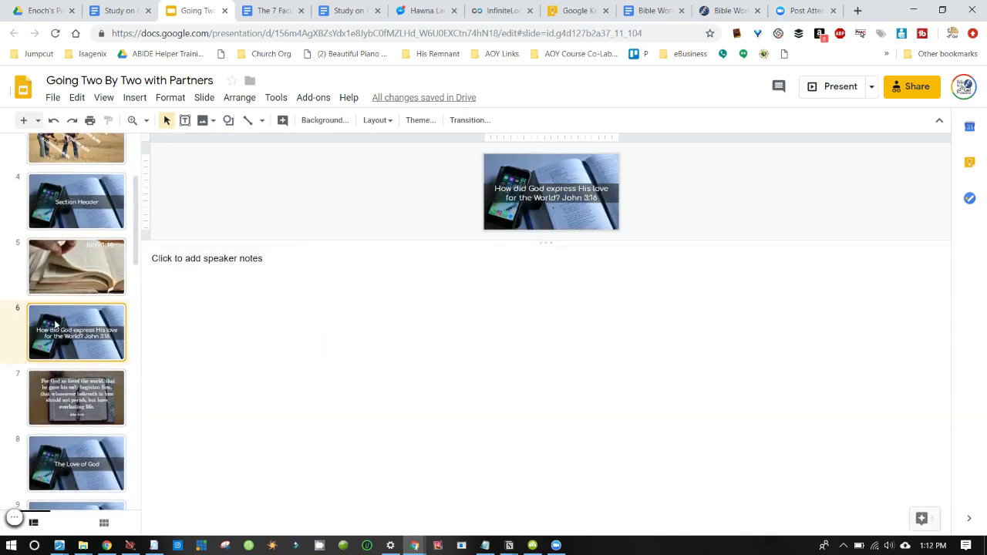
{"action": "left_click_drag", "start_coordinate": [317, 242], "coordinate": [328, 480]}
{"action": "scroll", "coordinate": [39, 409], "scroll_direction": "down", "scroll_amount": 5}
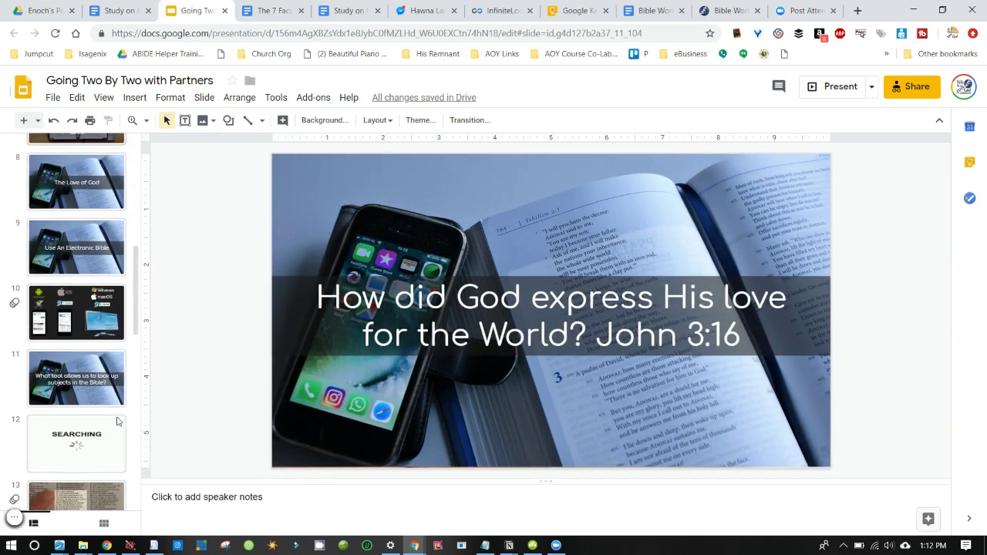
{"action": "left_click", "coordinate": [68, 279]}
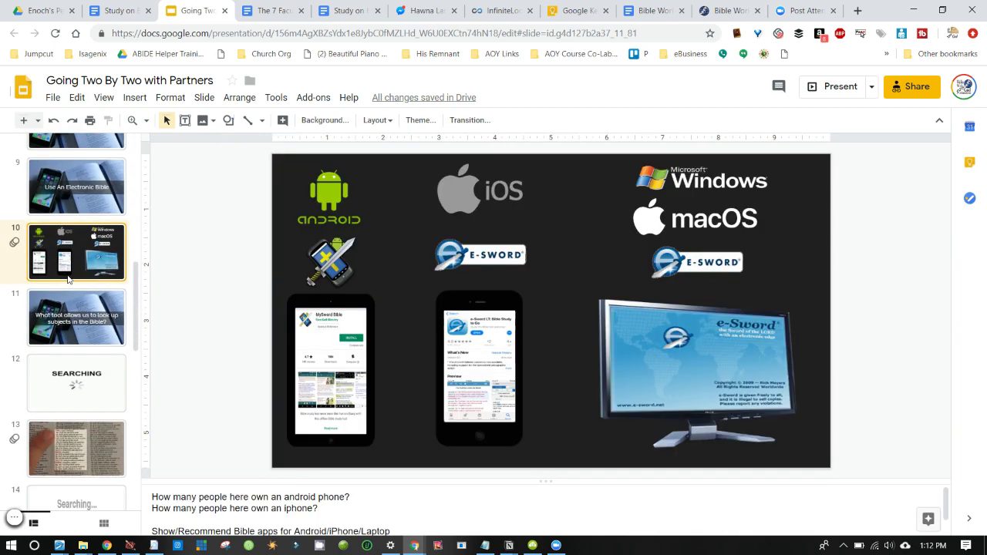
{"action": "scroll", "coordinate": [68, 279], "scroll_direction": "up", "scroll_amount": 8}
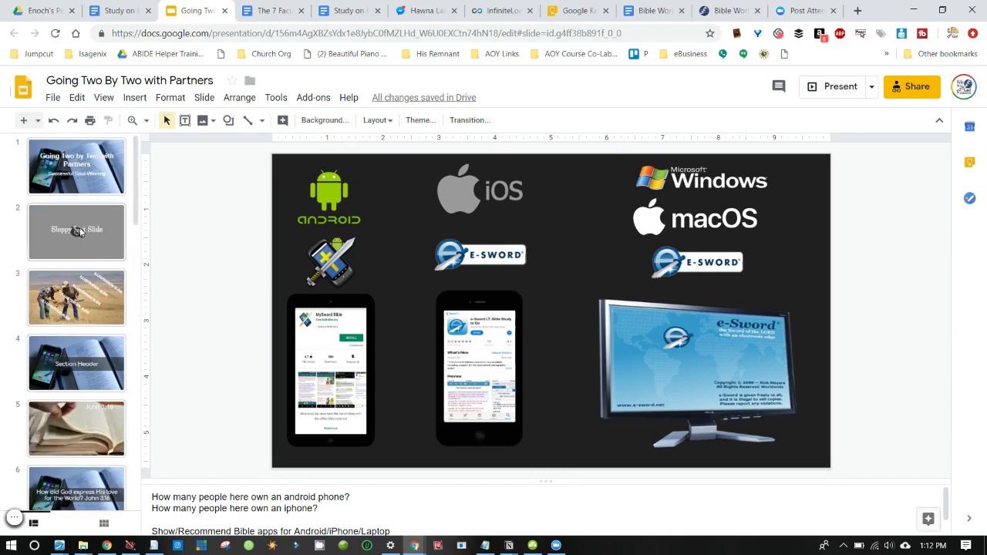
Step: Return to slide 2, enlarge its speaker notes, and scroll through the pasted study text
{"action": "left_click", "coordinate": [80, 231]}
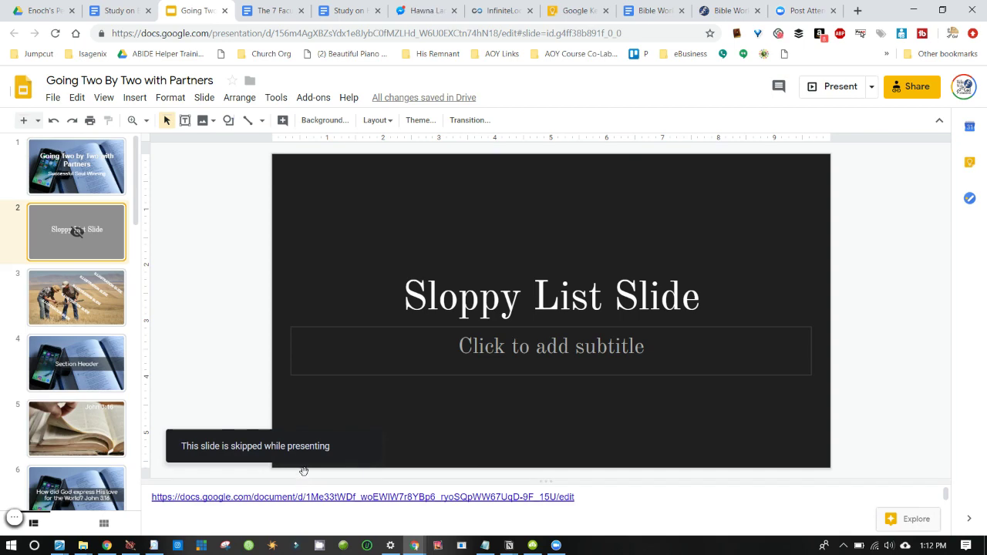
{"action": "left_click_drag", "start_coordinate": [309, 480], "coordinate": [311, 317]}
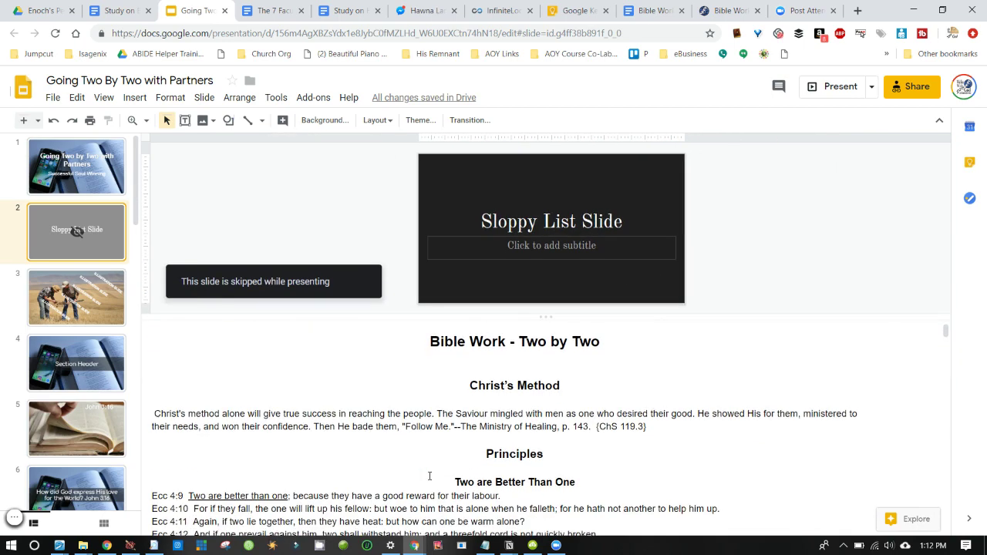
{"action": "left_click", "coordinate": [504, 470]}
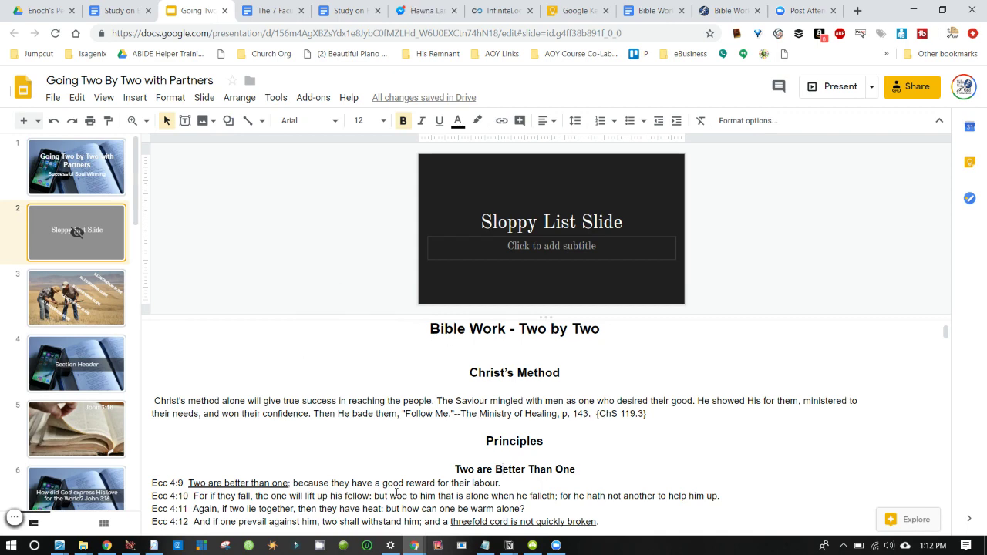
{"action": "scroll", "coordinate": [505, 453], "scroll_direction": "down", "scroll_amount": 1}
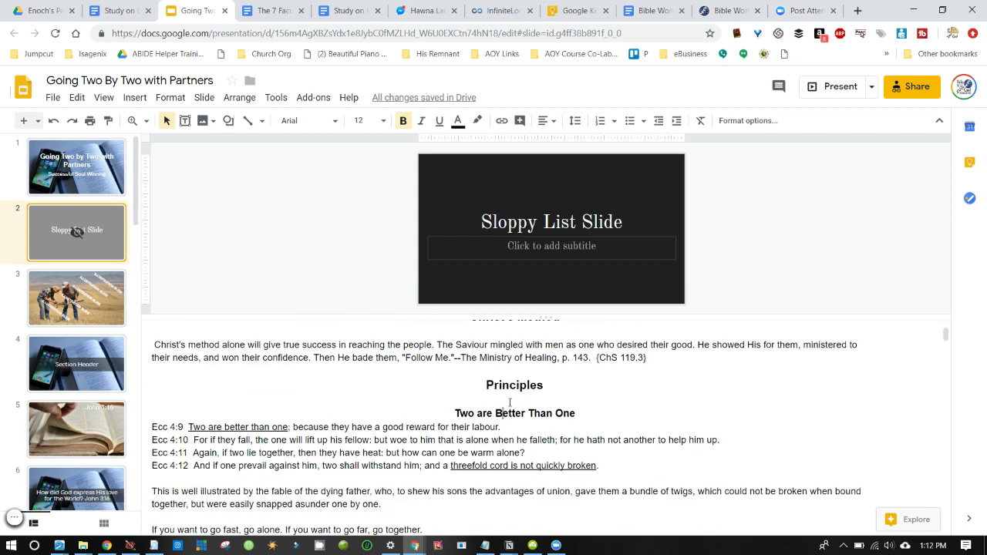
{"action": "scroll", "coordinate": [509, 402], "scroll_direction": "down", "scroll_amount": 6}
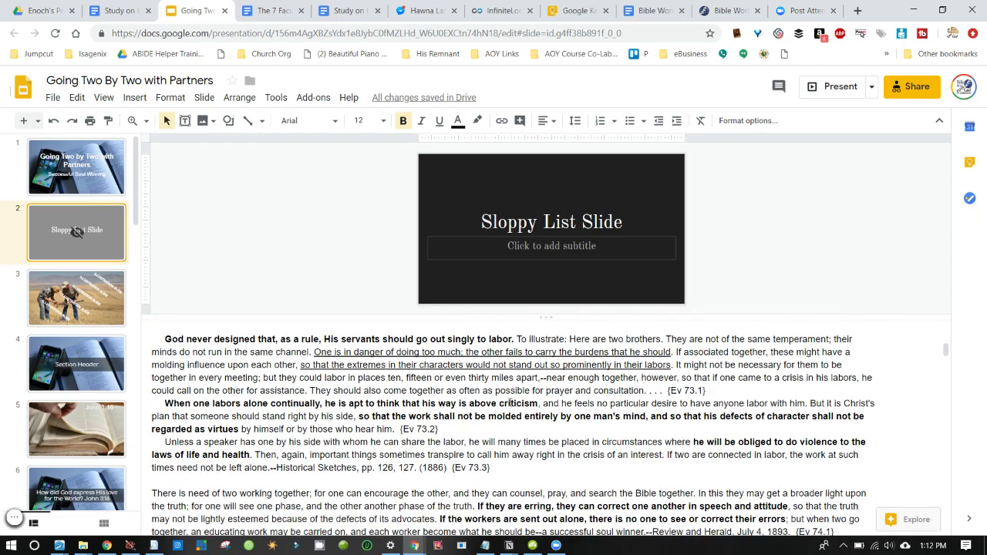
{"action": "scroll", "coordinate": [509, 402], "scroll_direction": "down", "scroll_amount": 3}
{"action": "scroll", "coordinate": [509, 402], "scroll_direction": "up", "scroll_amount": 10}
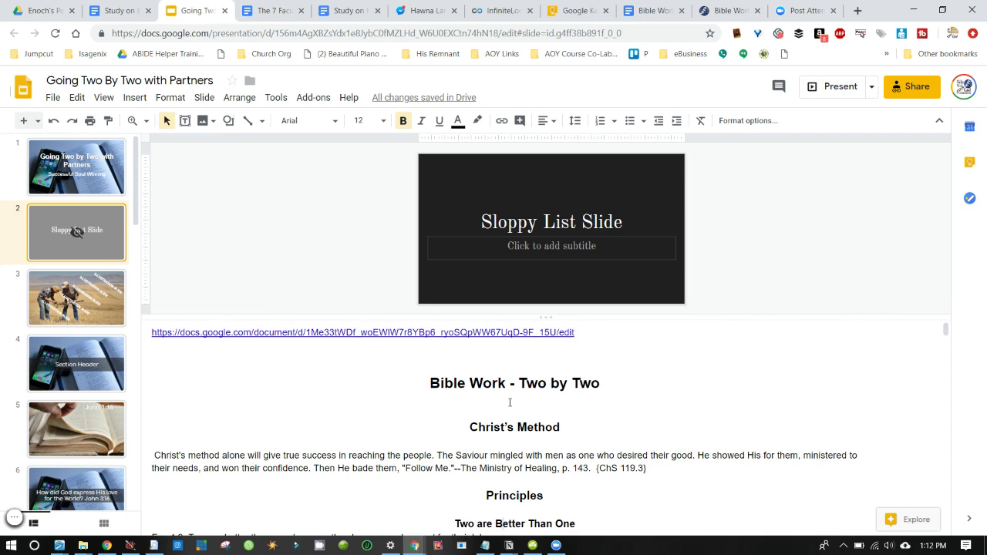
{"action": "left_click", "coordinate": [15, 517]}
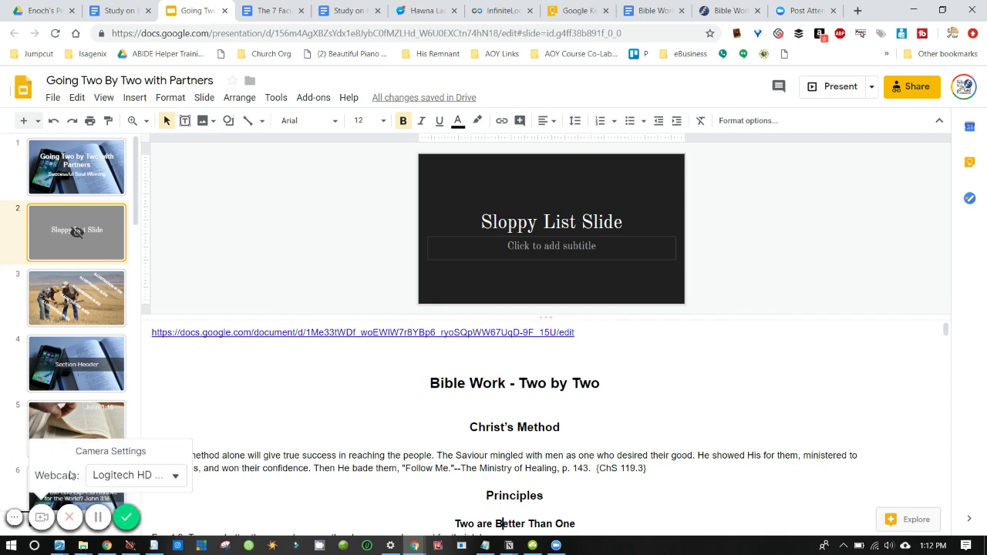